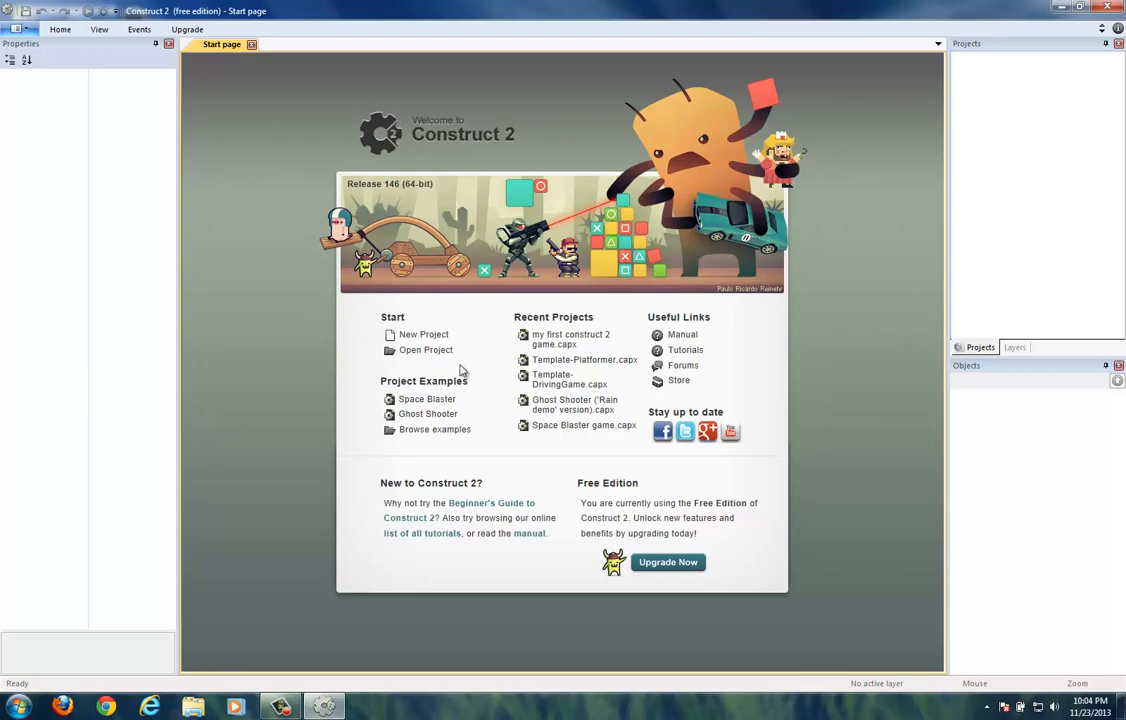
# Create a new empty project and insert a Sprite object near the layout's upper-left corner
pyautogui.click(428, 336)
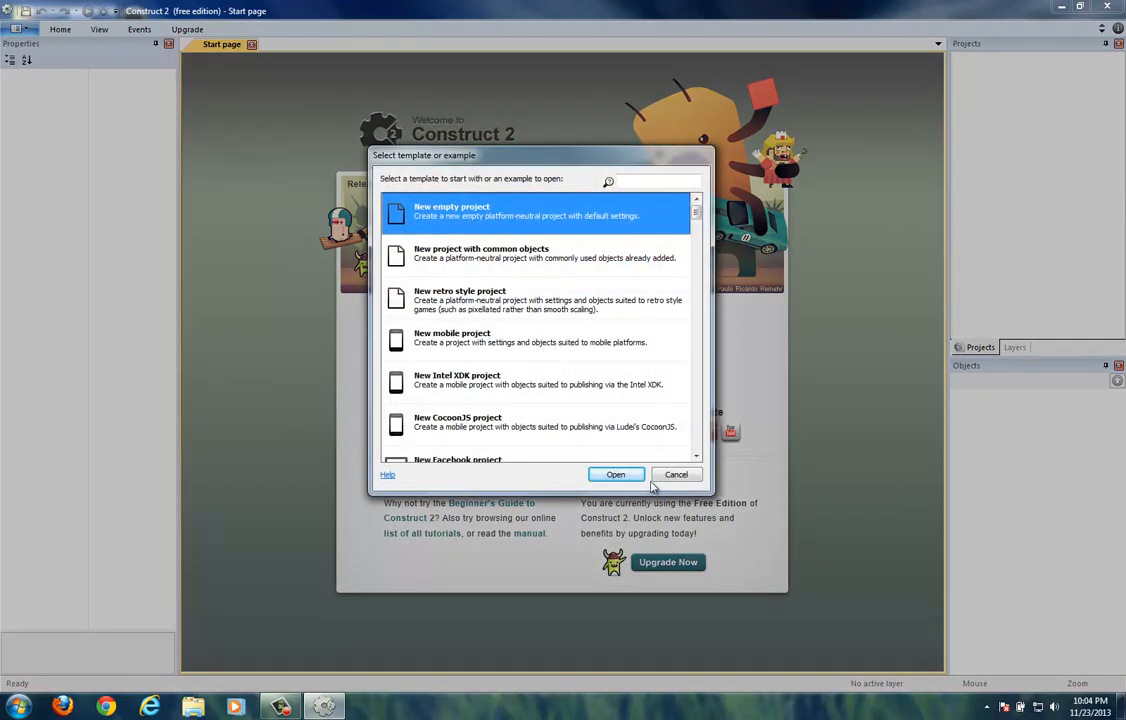
pyautogui.click(616, 474)
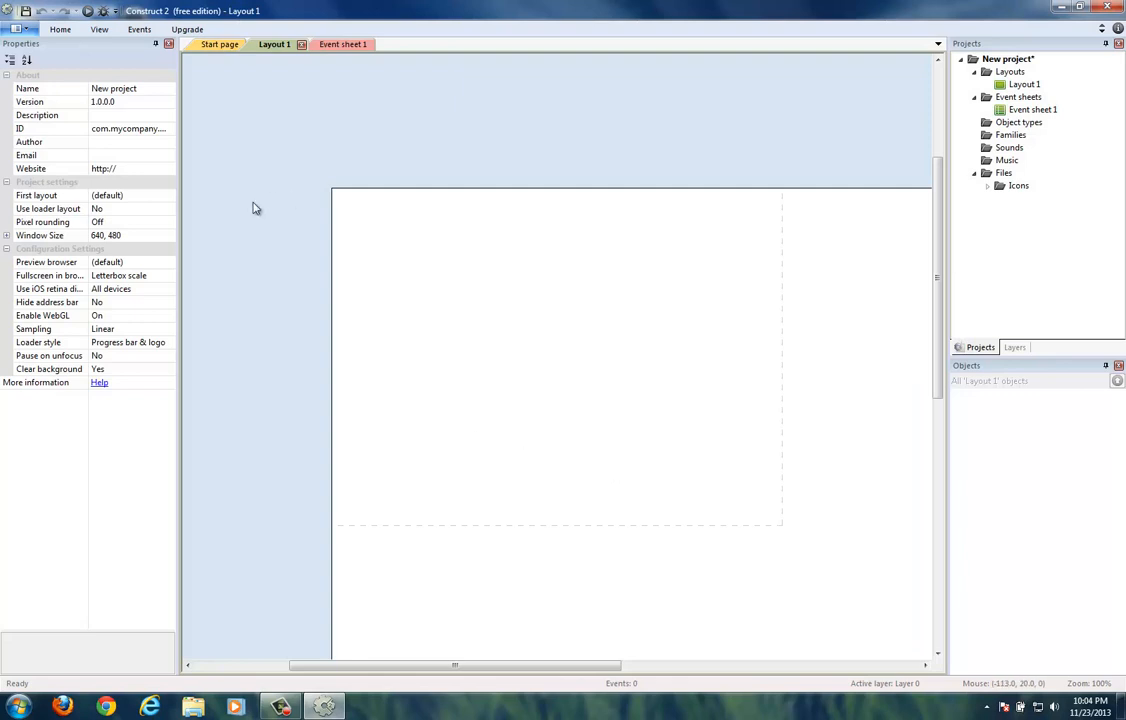
pyautogui.rightClick(450, 243)
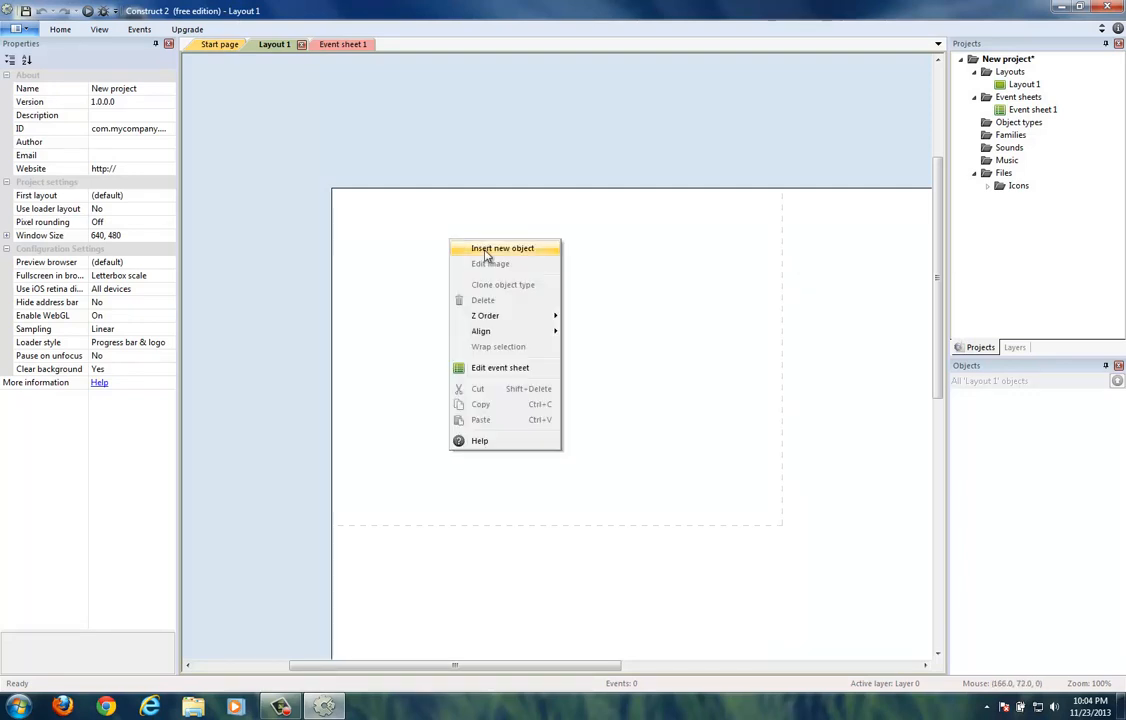
pyautogui.click(486, 251)
pyautogui.click(551, 306)
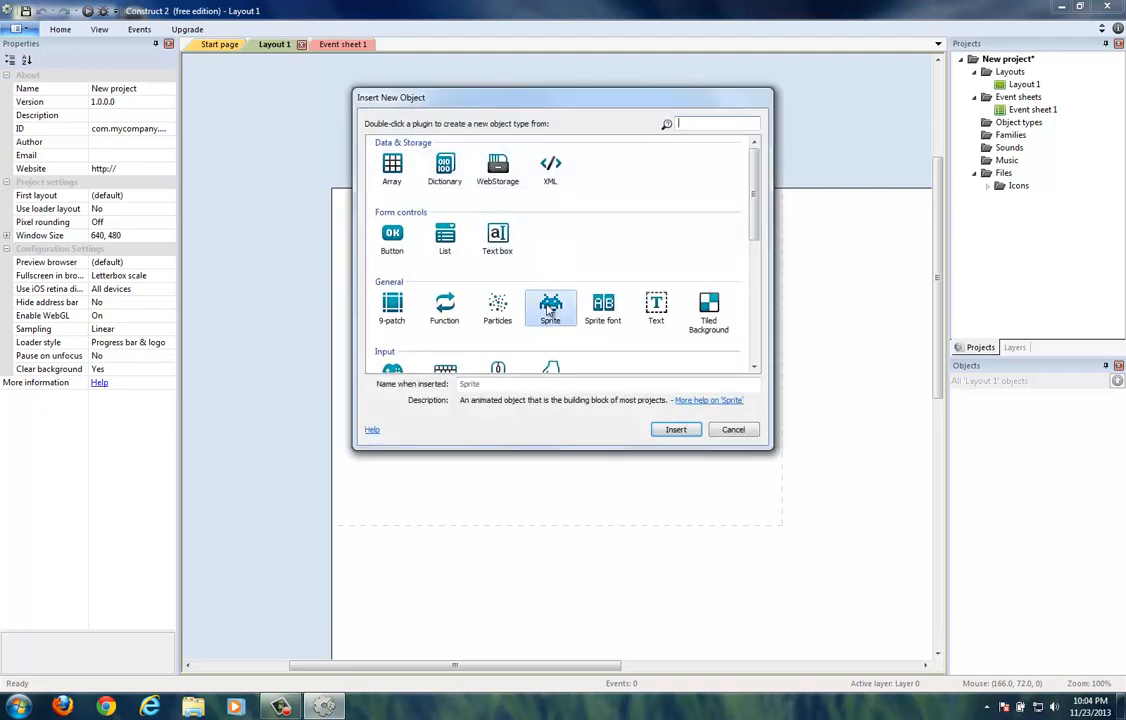
pyautogui.click(673, 428)
pyautogui.click(435, 243)
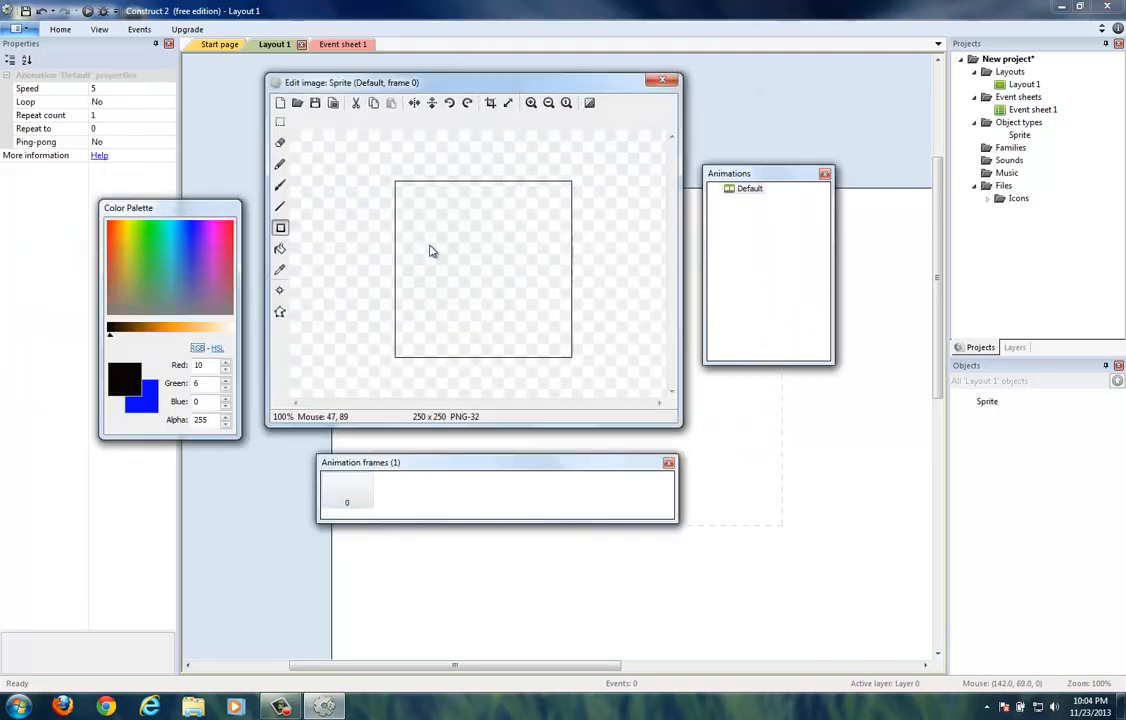
# Draw a robot figure from green rectangles (RGB 14, 240, 158) with blue eyes and mouth as the sprite's image, and close the image editor
pyautogui.click(281, 228)
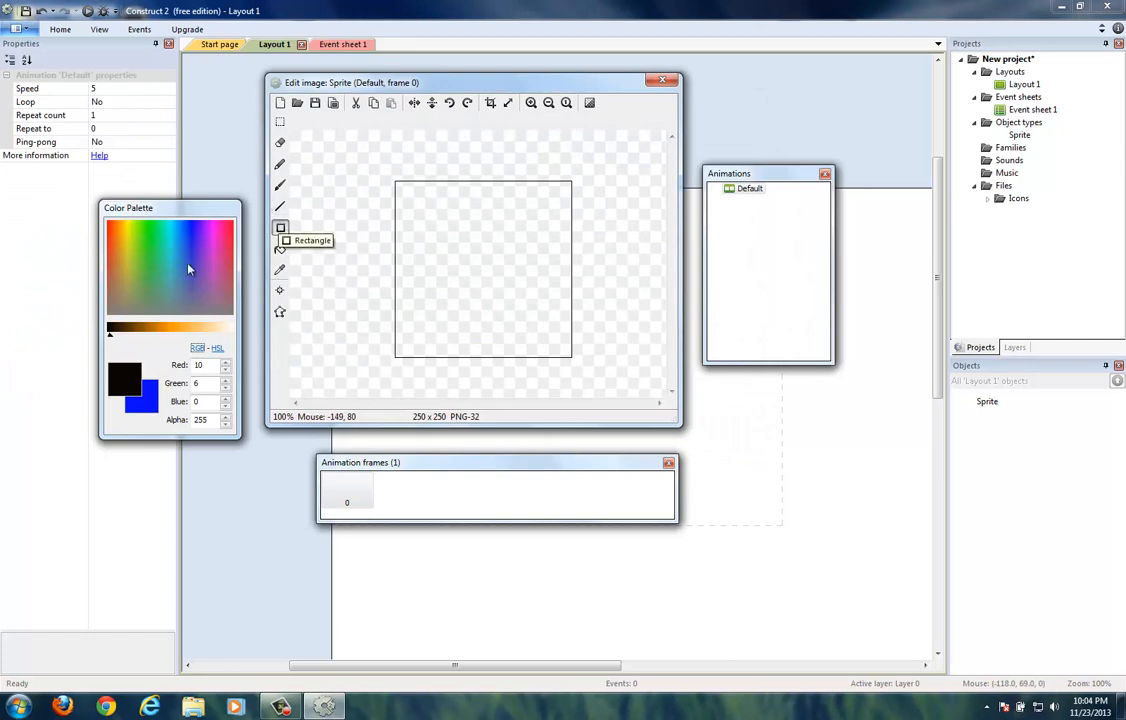
pyautogui.click(166, 234)
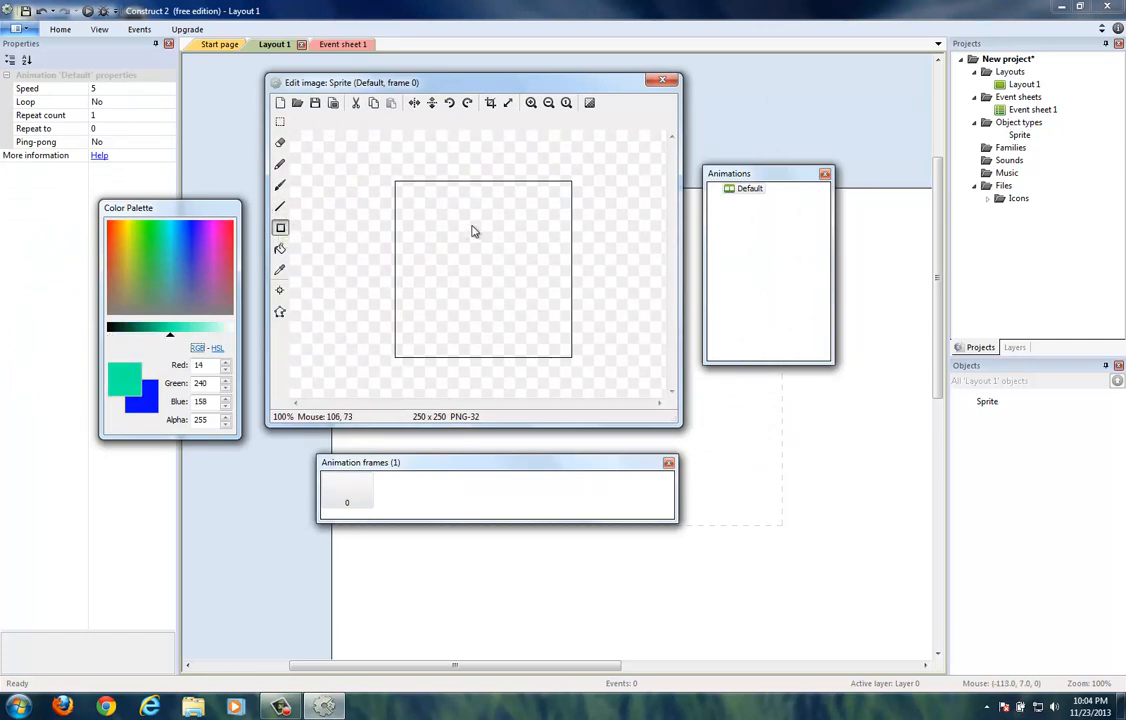
pyautogui.moveTo(454, 222); pyautogui.dragTo(522, 292)
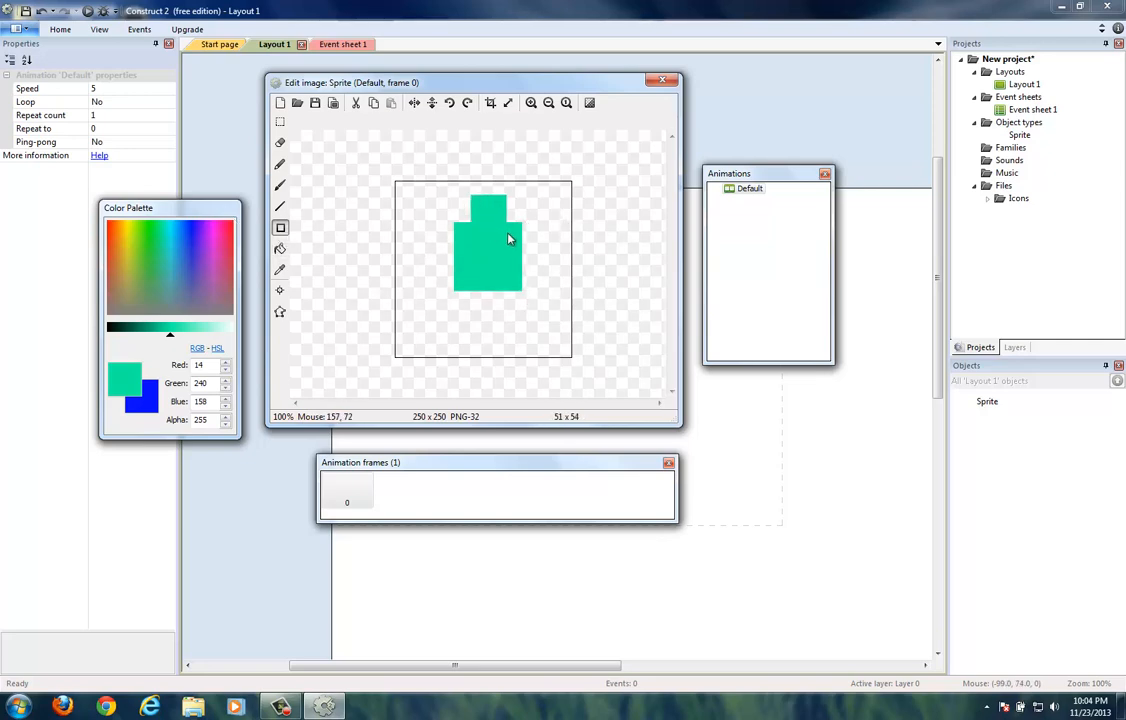
pyautogui.moveTo(467, 291)
pyautogui.mouseDown()
pyautogui.moveTo(481, 328)
pyautogui.moveTo(511, 329)
pyautogui.mouseUp()
pyautogui.moveTo(434, 250); pyautogui.dragTo(427, 246)
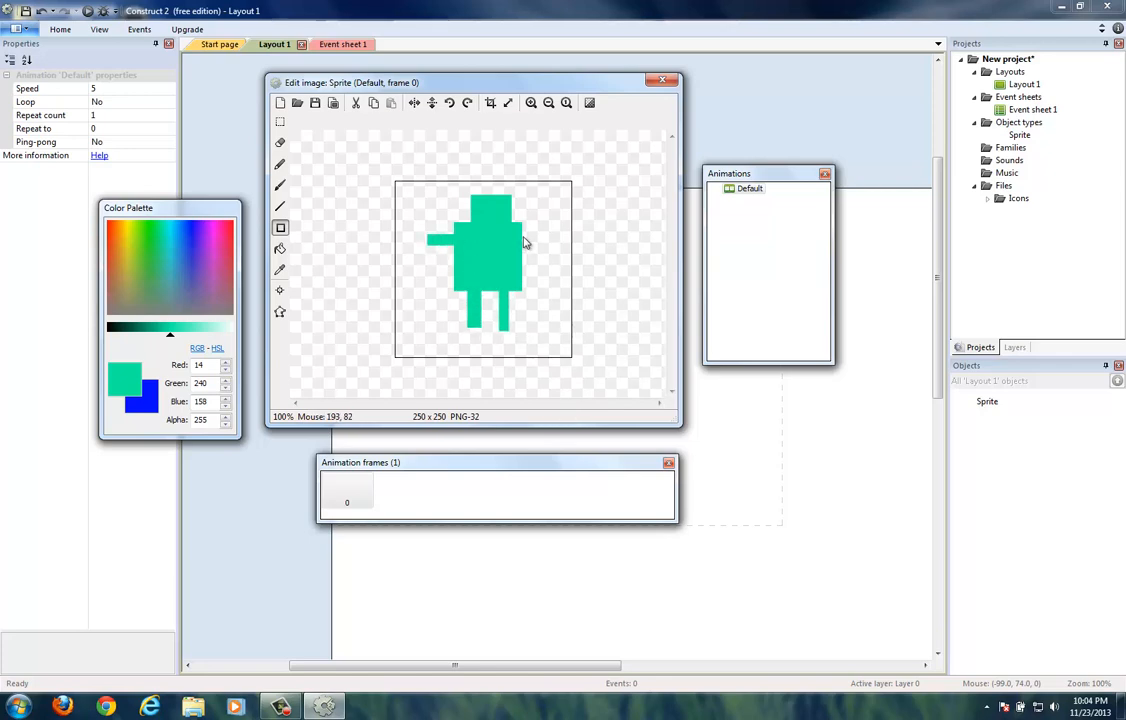
pyautogui.moveTo(546, 253); pyautogui.dragTo(554, 245)
pyautogui.click(156, 395)
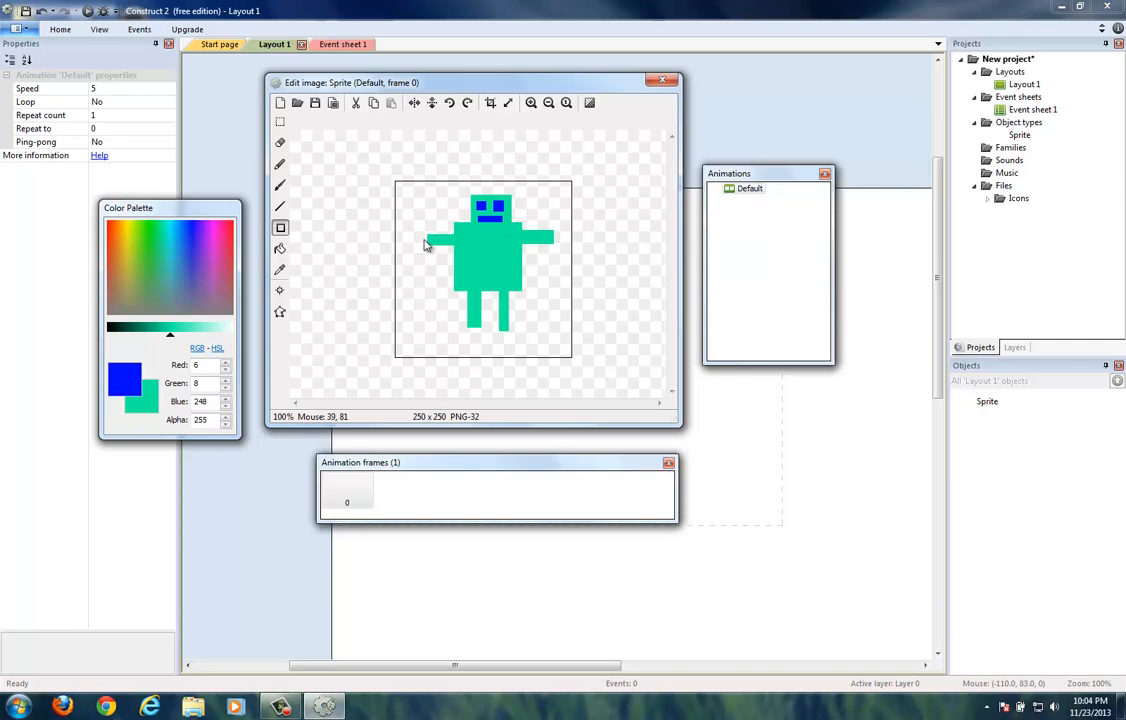
pyautogui.click(663, 80)
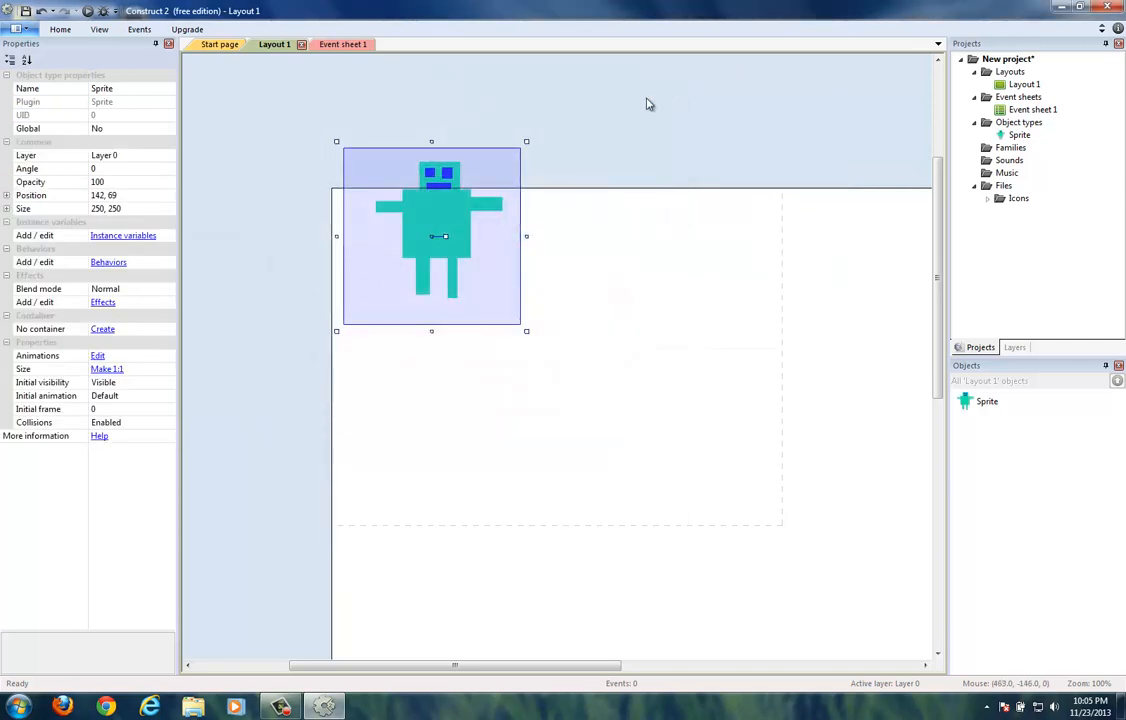
# Shrink the robot sprite to about 152 × 167 and place it inside the layout at about 314, 116
pyautogui.moveTo(448, 206); pyautogui.dragTo(558, 263)
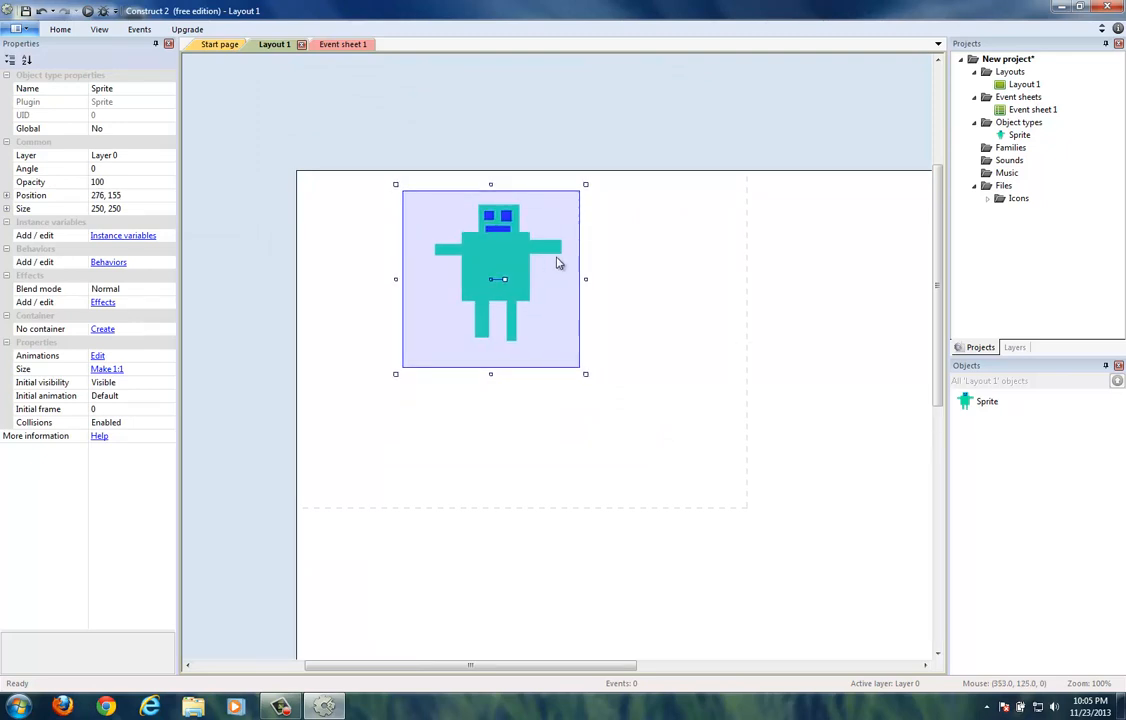
pyautogui.moveTo(586, 376); pyautogui.dragTo(515, 317)
pyautogui.moveTo(480, 228); pyautogui.dragTo(523, 223)
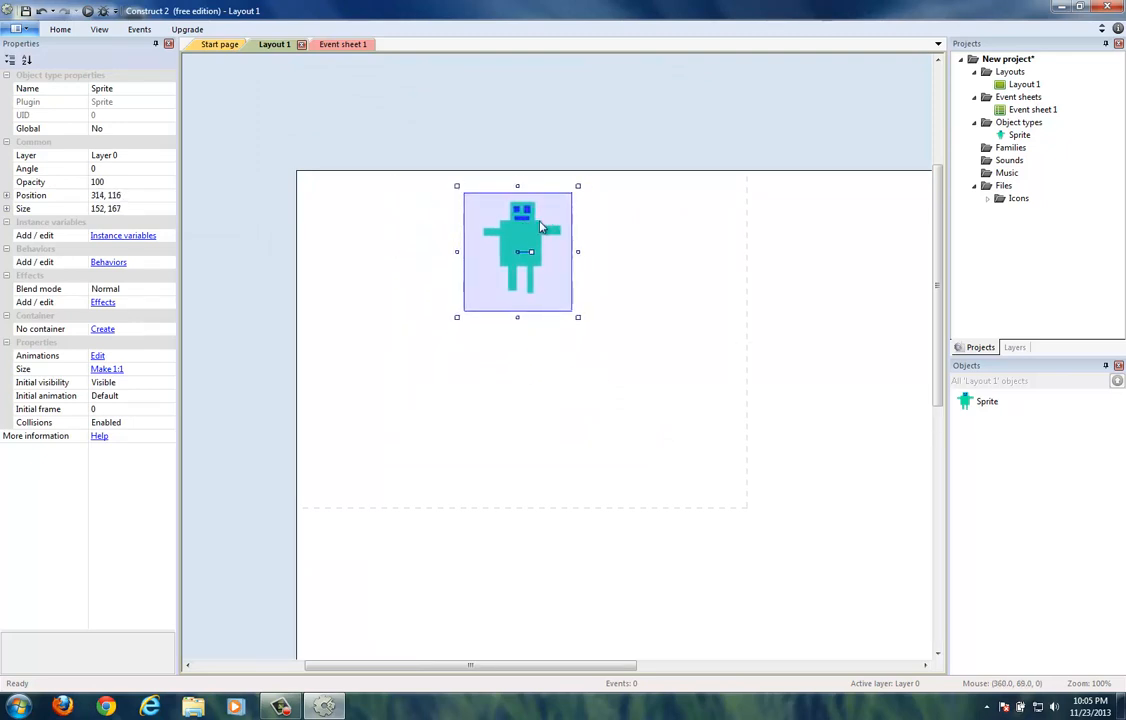
# Rename the Sprite object to "character"
pyautogui.hscroll(2, 546, 240)
pyautogui.click(986, 408)
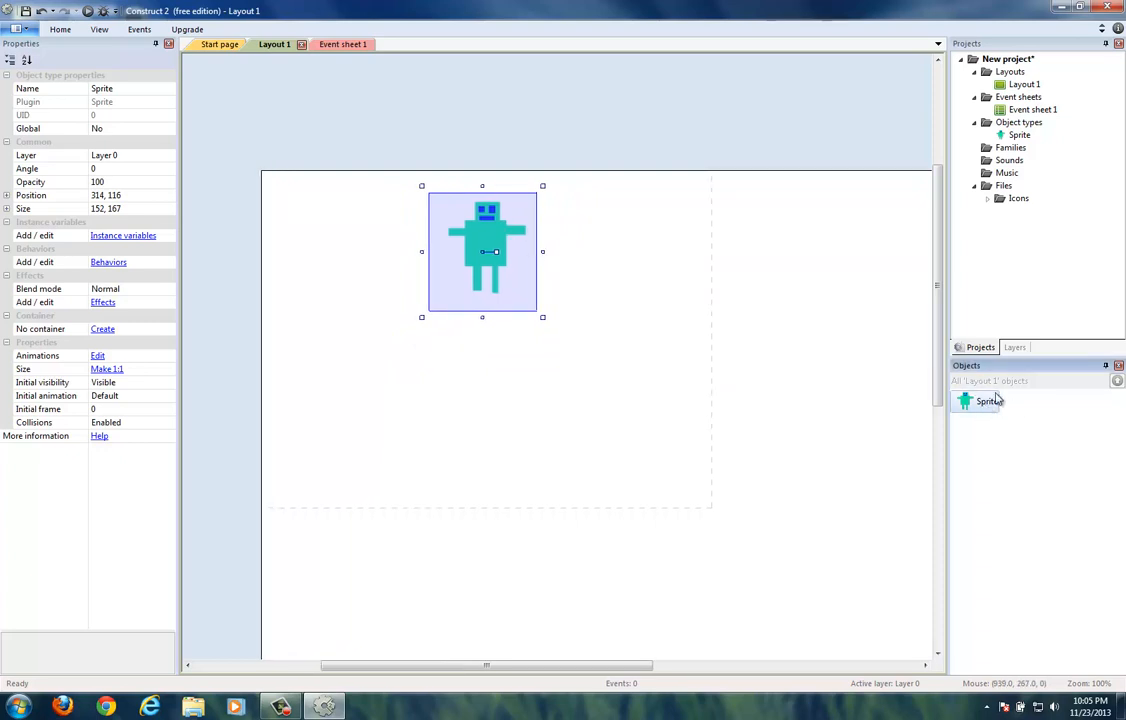
pyautogui.rightClick(985, 408)
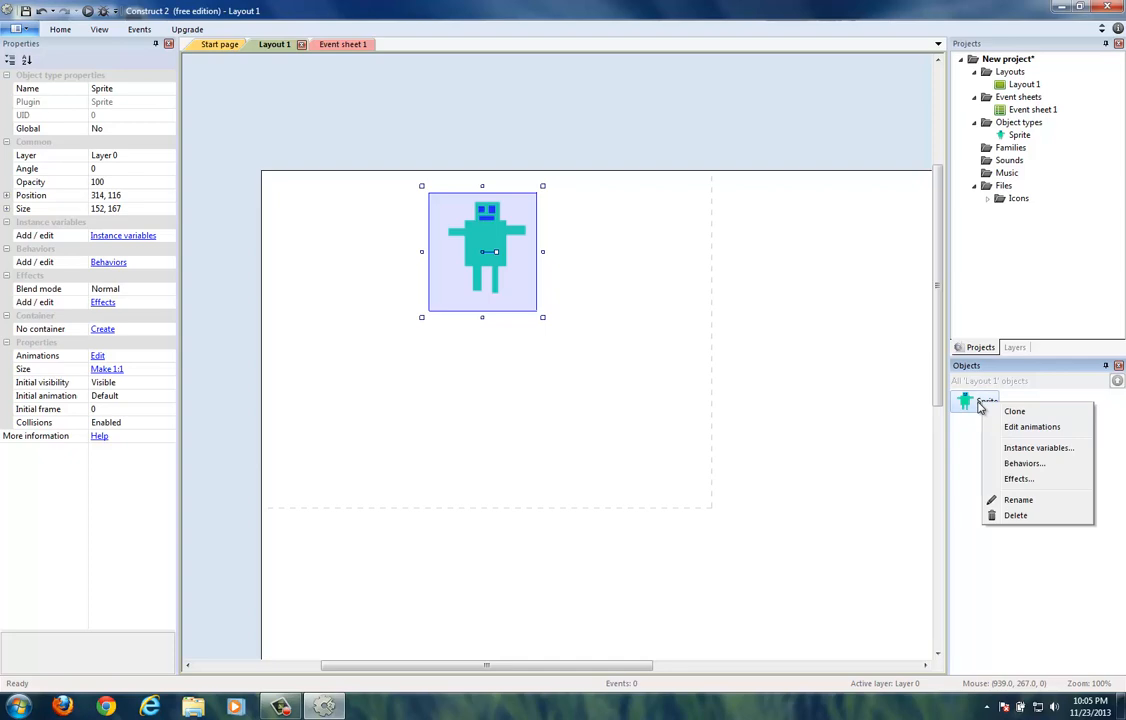
pyautogui.click(1046, 500)
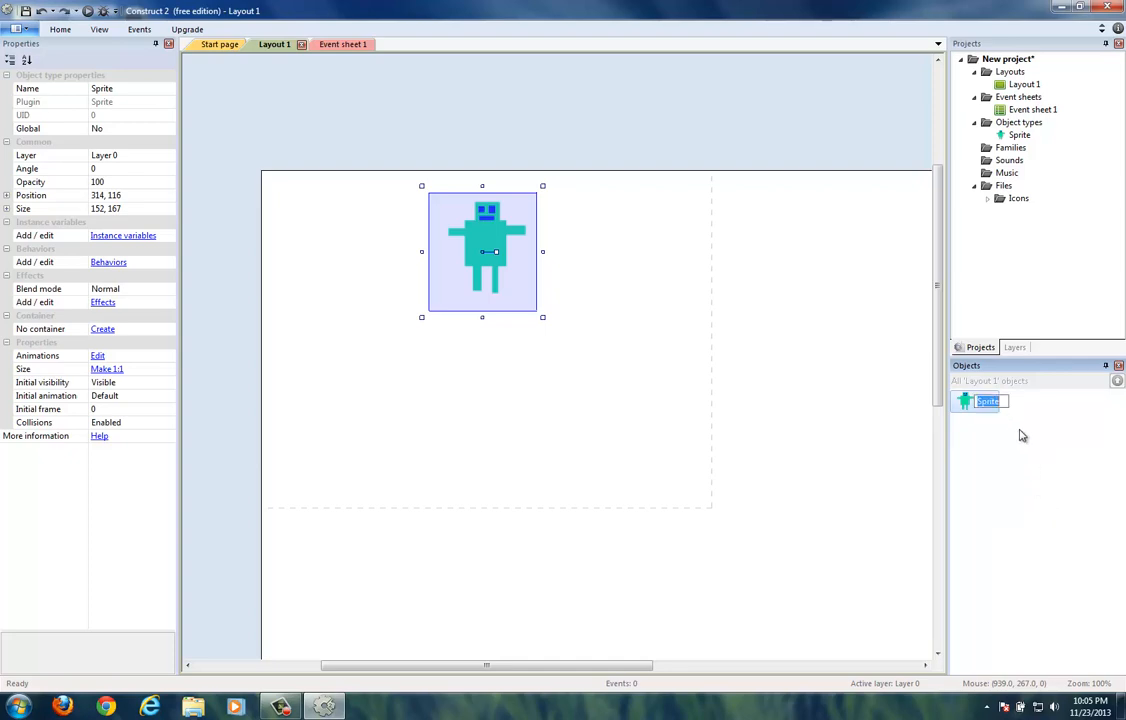
pyautogui.write('character')
pyautogui.press('Return')
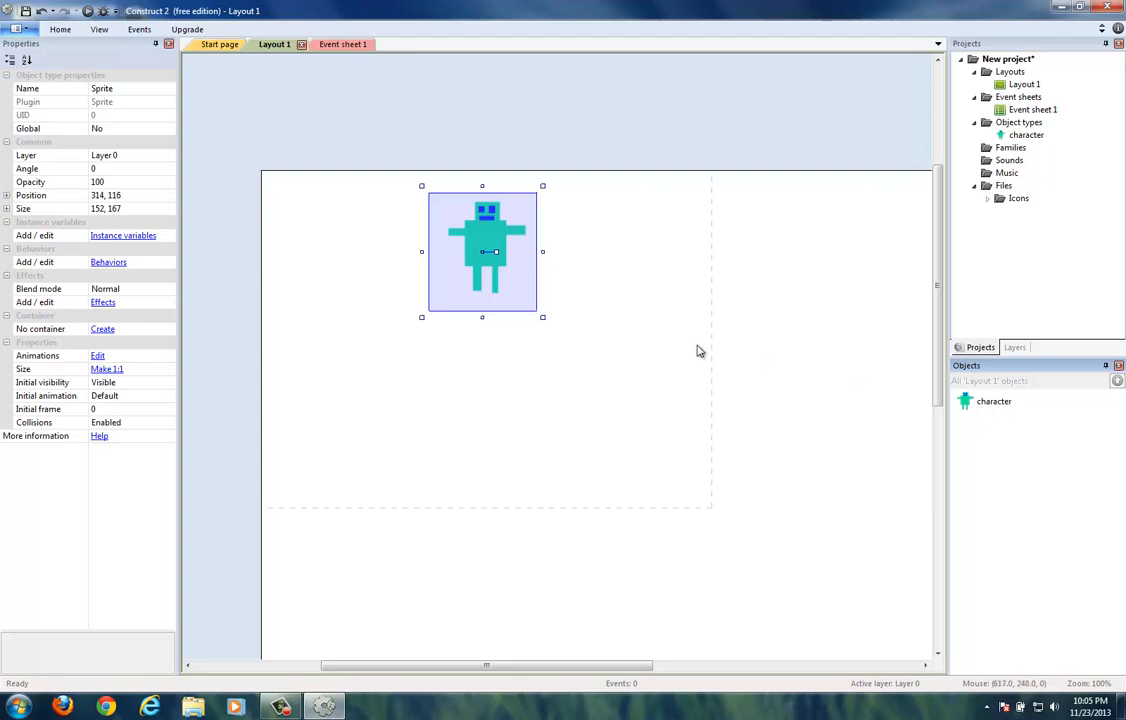
# Shrink the character sprite further to about 113 × 122 and place it at about 267, 151
pyautogui.click(583, 304)
pyautogui.moveTo(483, 230); pyautogui.dragTo(495, 266)
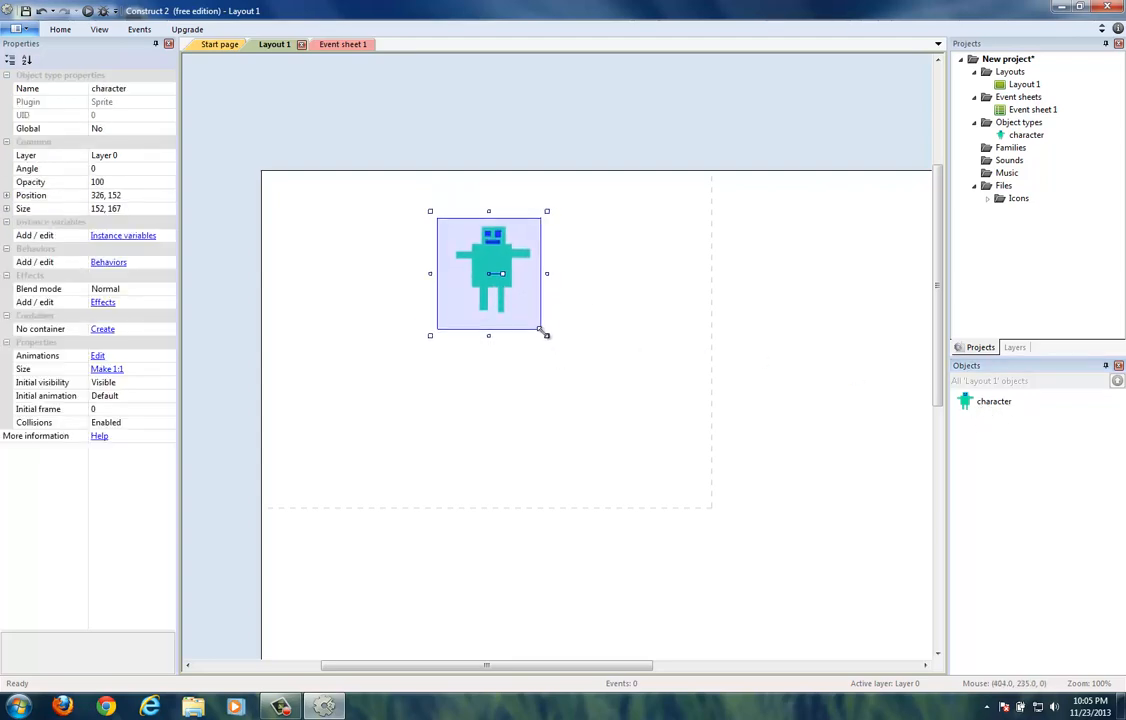
pyautogui.moveTo(546, 335); pyautogui.dragTo(524, 311)
pyautogui.moveTo(467, 242)
pyautogui.mouseDown()
pyautogui.moveTo(444, 251)
pyautogui.moveTo(467, 252)
pyautogui.moveTo(392, 240)
pyautogui.moveTo(378, 250)
pyautogui.moveTo(460, 257)
pyautogui.mouseUp()
pyautogui.click(460, 256)
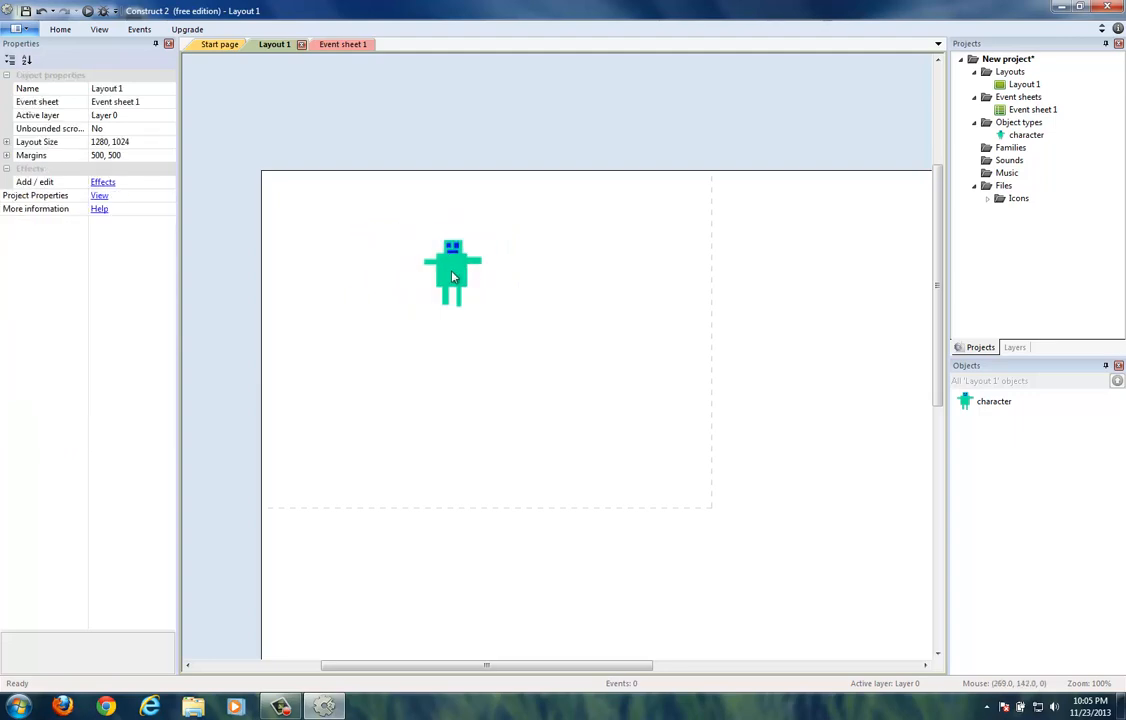
# Add the Platform behavior to the character sprite
pyautogui.click(455, 273)
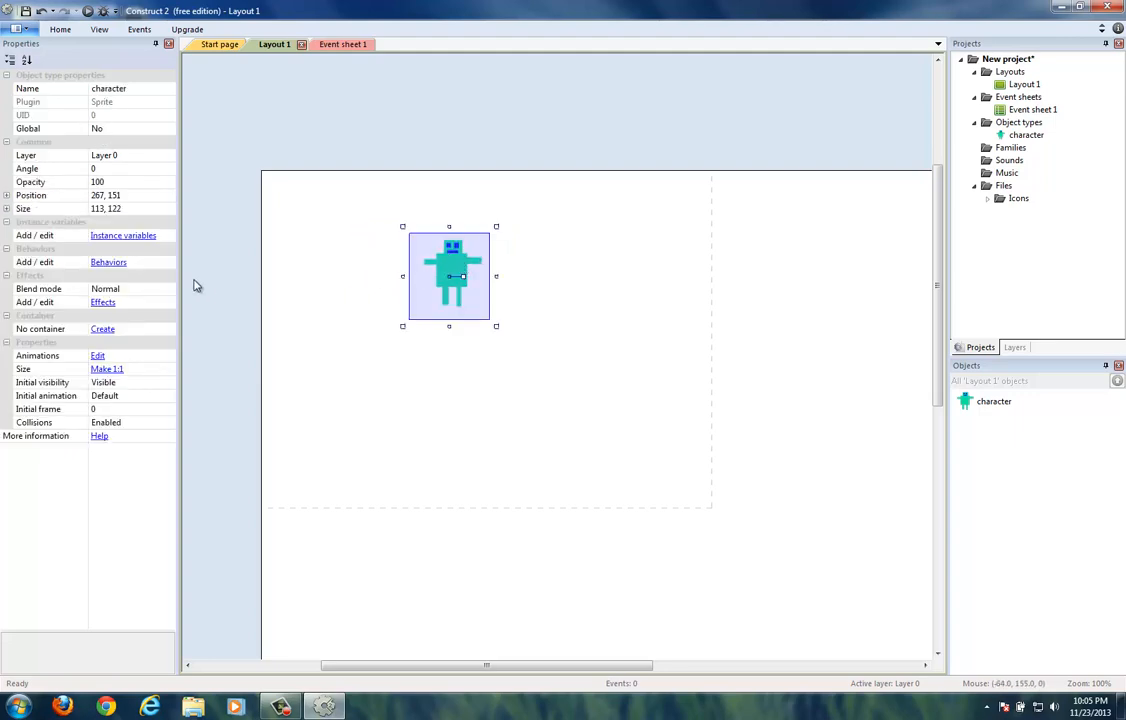
pyautogui.click(106, 266)
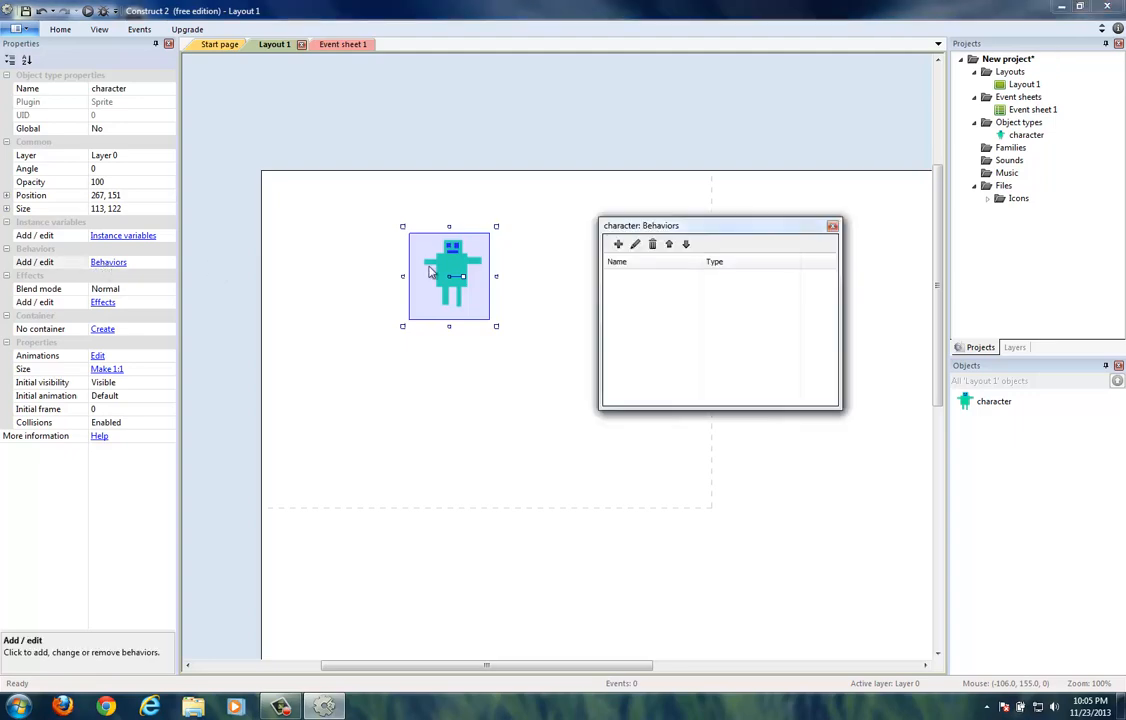
pyautogui.click(614, 243)
pyautogui.moveTo(684, 174); pyautogui.dragTo(640, 173)
pyautogui.scroll(-1, 800, 280)
pyautogui.scroll(-3, 875, 295)
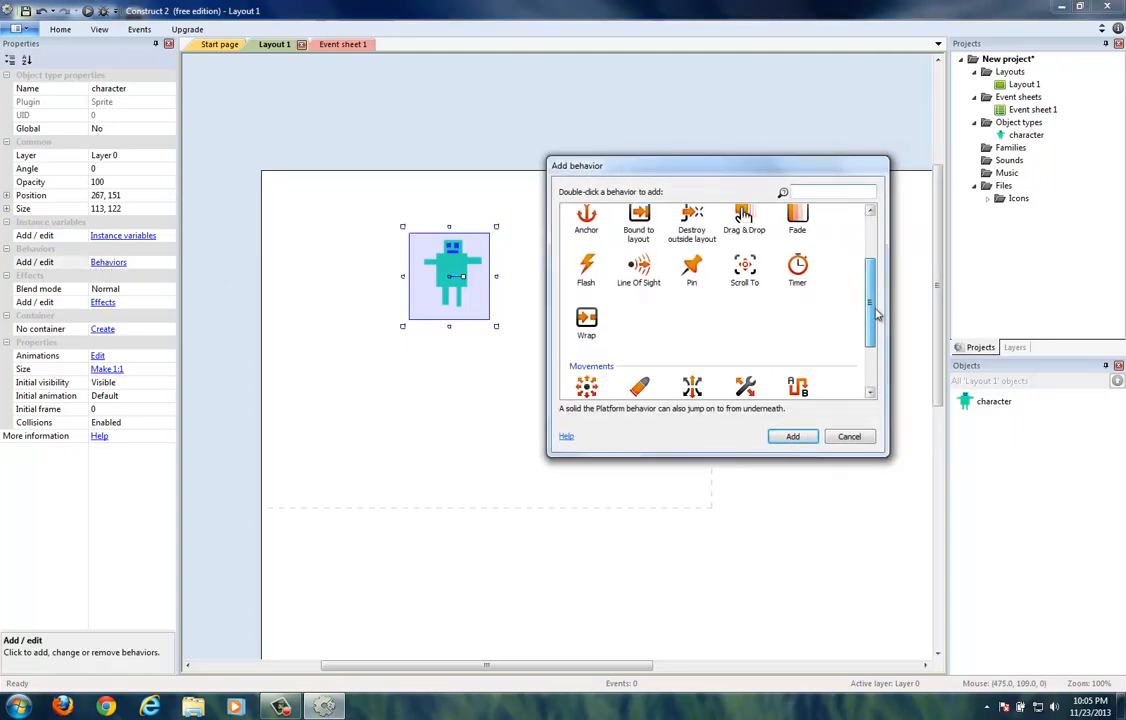
pyautogui.click(591, 315)
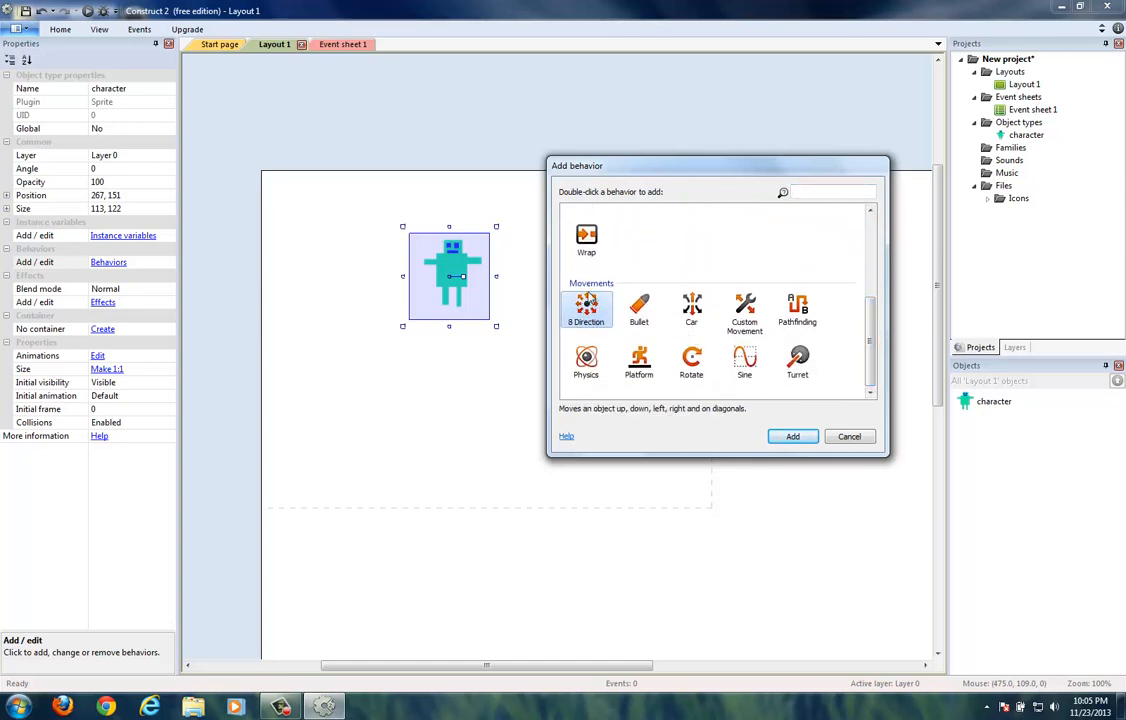
pyautogui.click(643, 362)
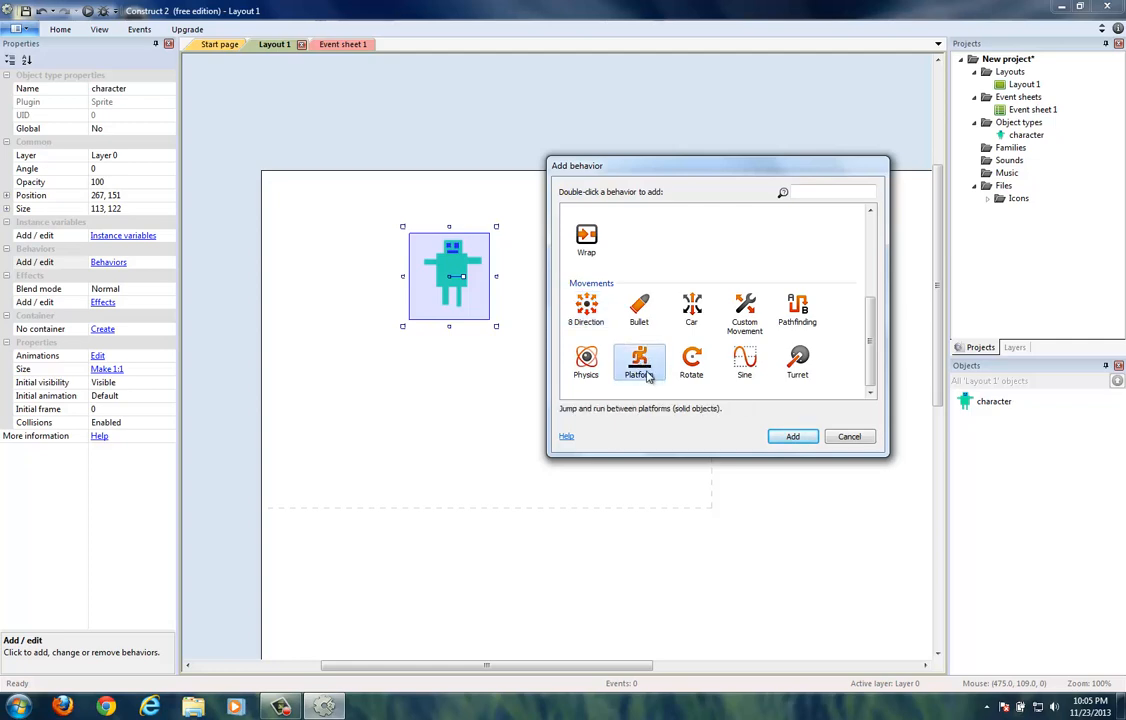
pyautogui.click(802, 436)
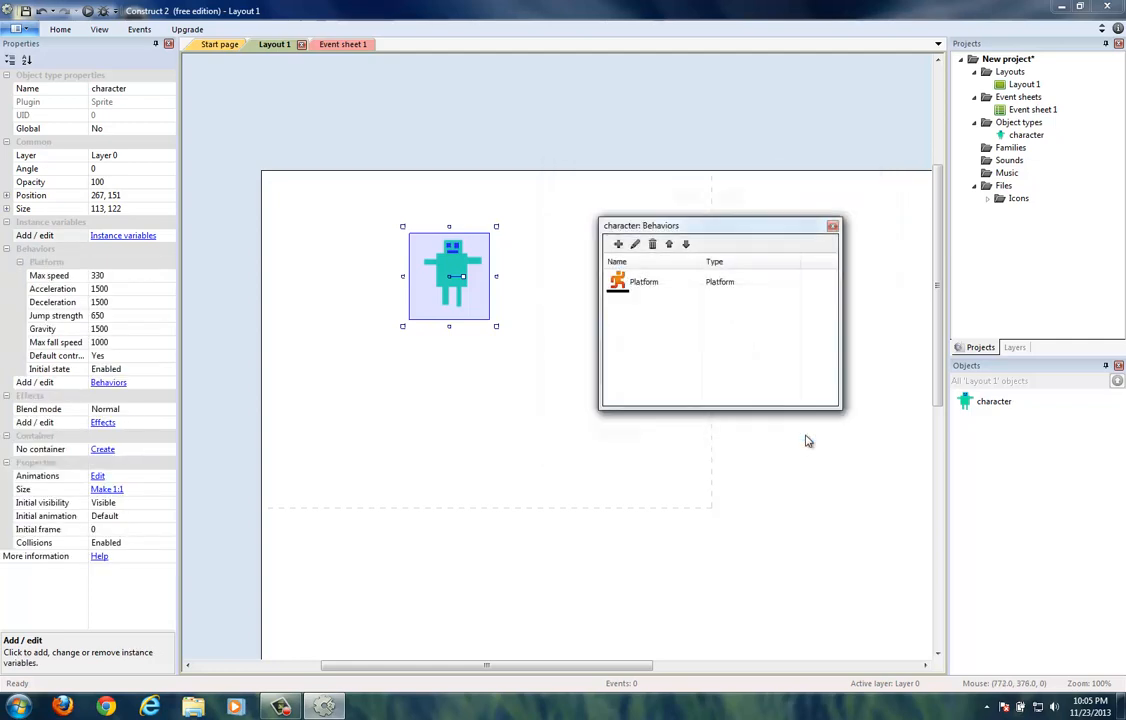
pyautogui.click(833, 227)
pyautogui.click(630, 192)
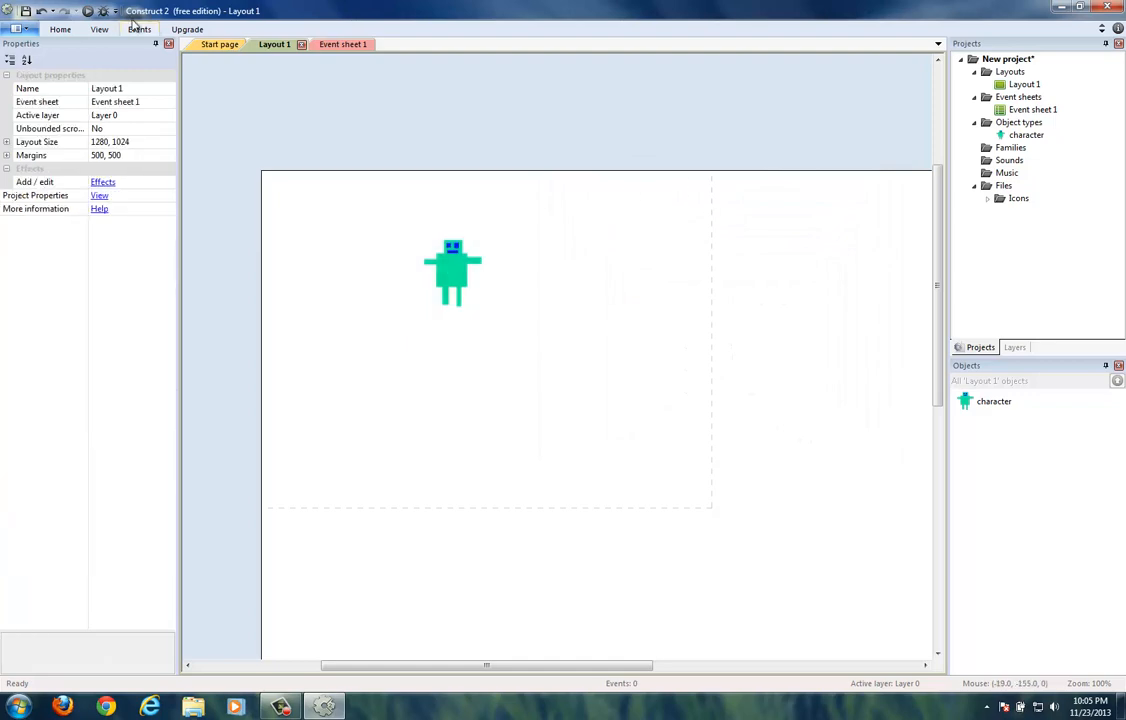
# Preview the layout in a maximized browser window, reload it several times to watch the character fall, and close the preview
pyautogui.click(88, 12)
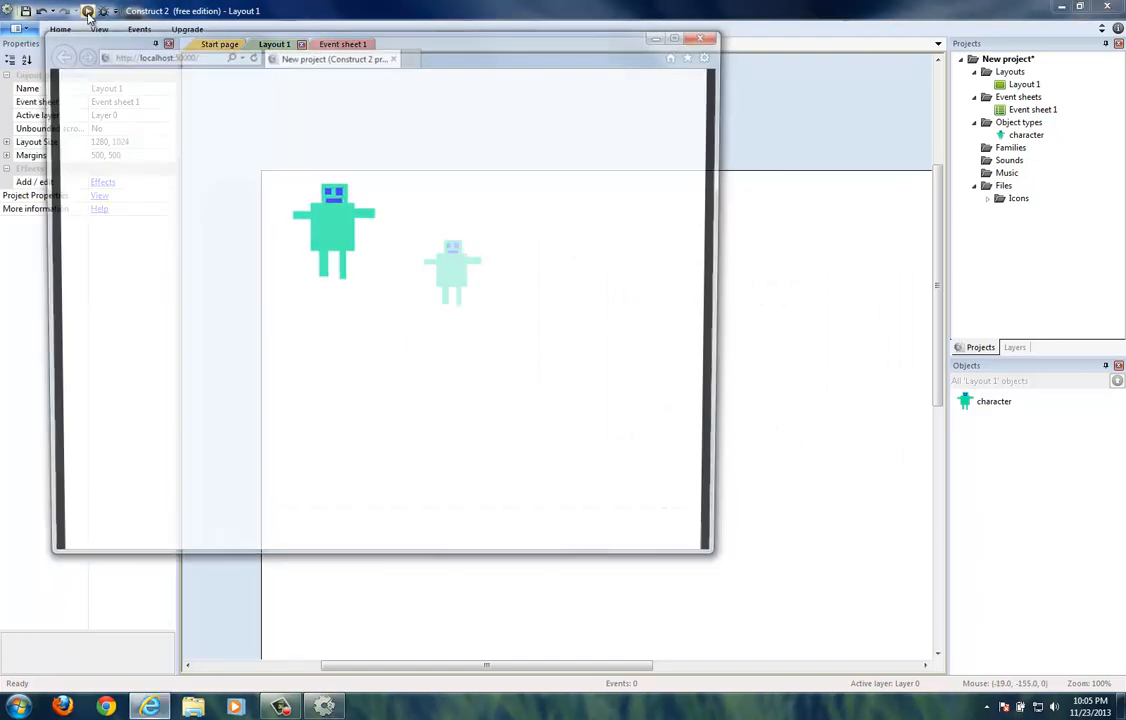
pyautogui.doubleClick(460, 50)
pyautogui.click(211, 31)
pyautogui.press('Return')
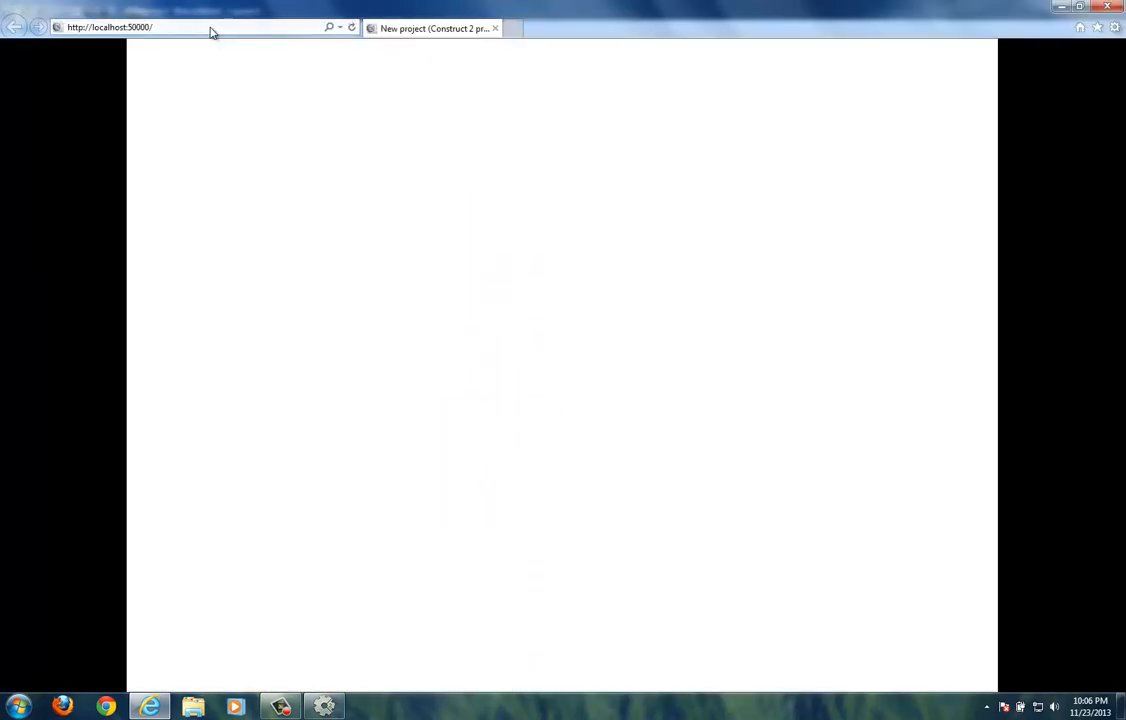
pyautogui.click(211, 31)
pyautogui.press('Return')
pyautogui.click(210, 27)
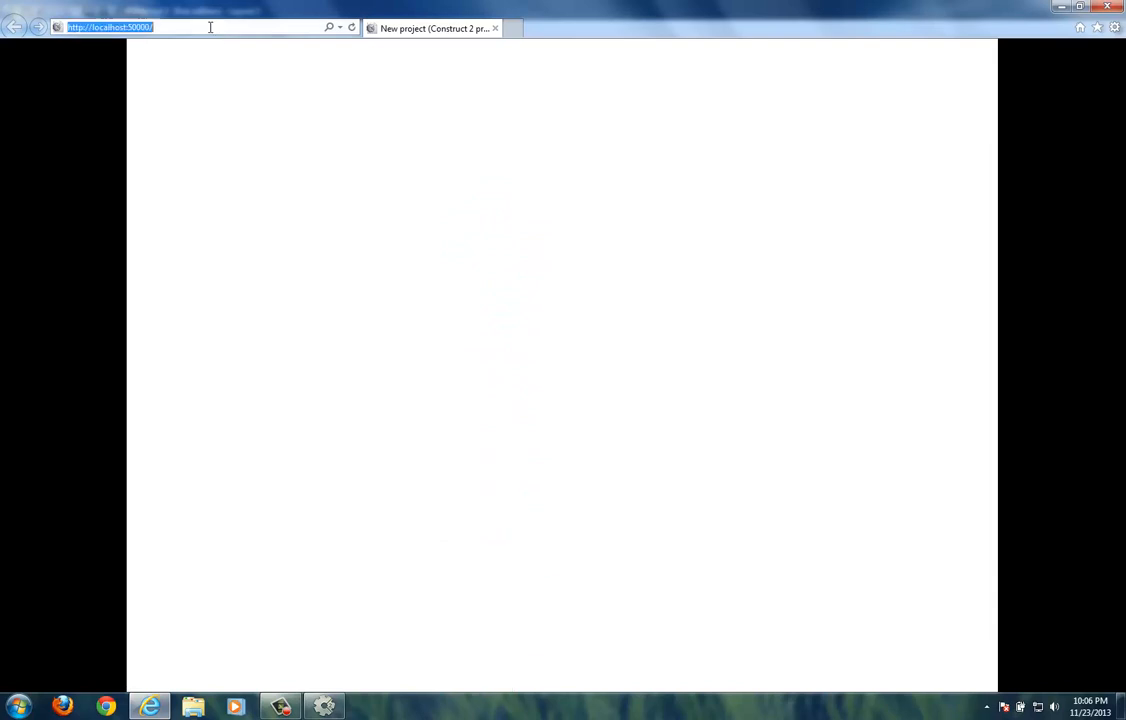
pyautogui.click(212, 28)
pyautogui.press('Return')
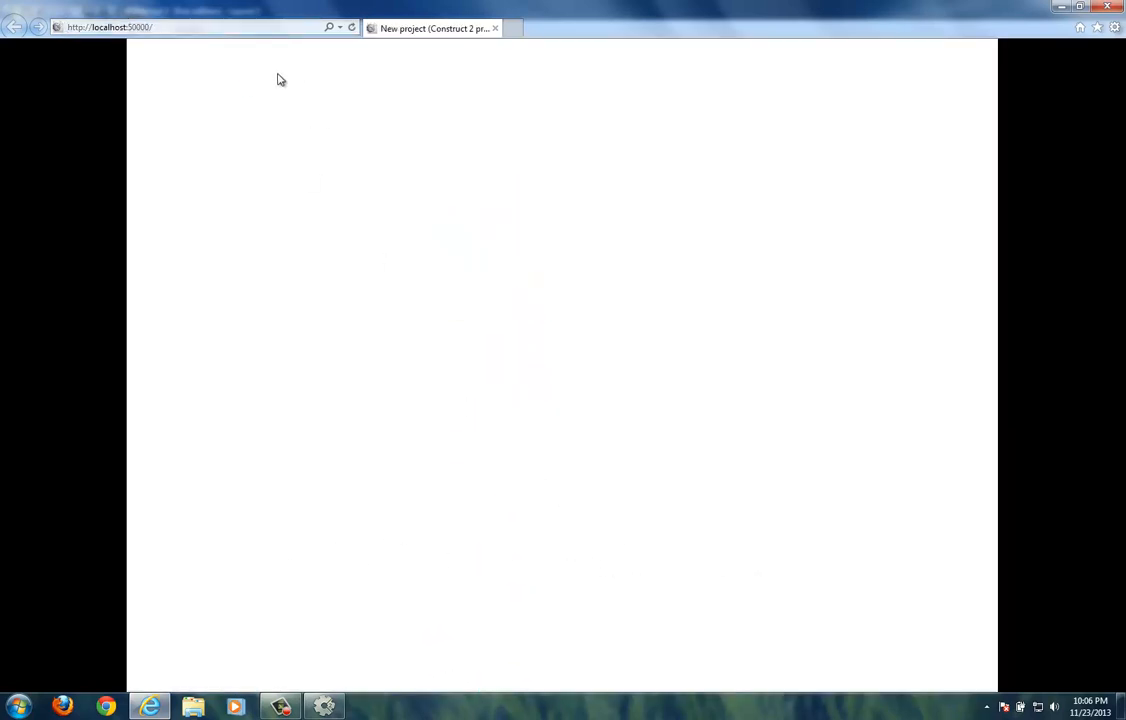
pyautogui.click(1107, 8)
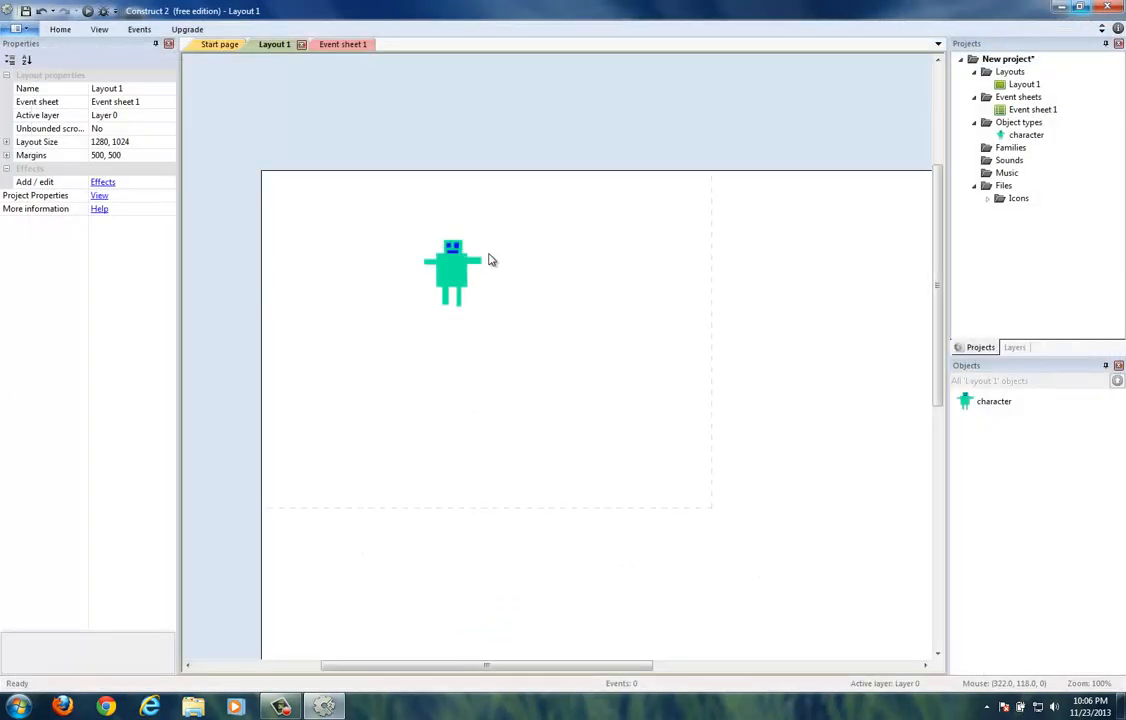
# Insert a second Sprite object in the layout below the character
pyautogui.rightClick(367, 366)
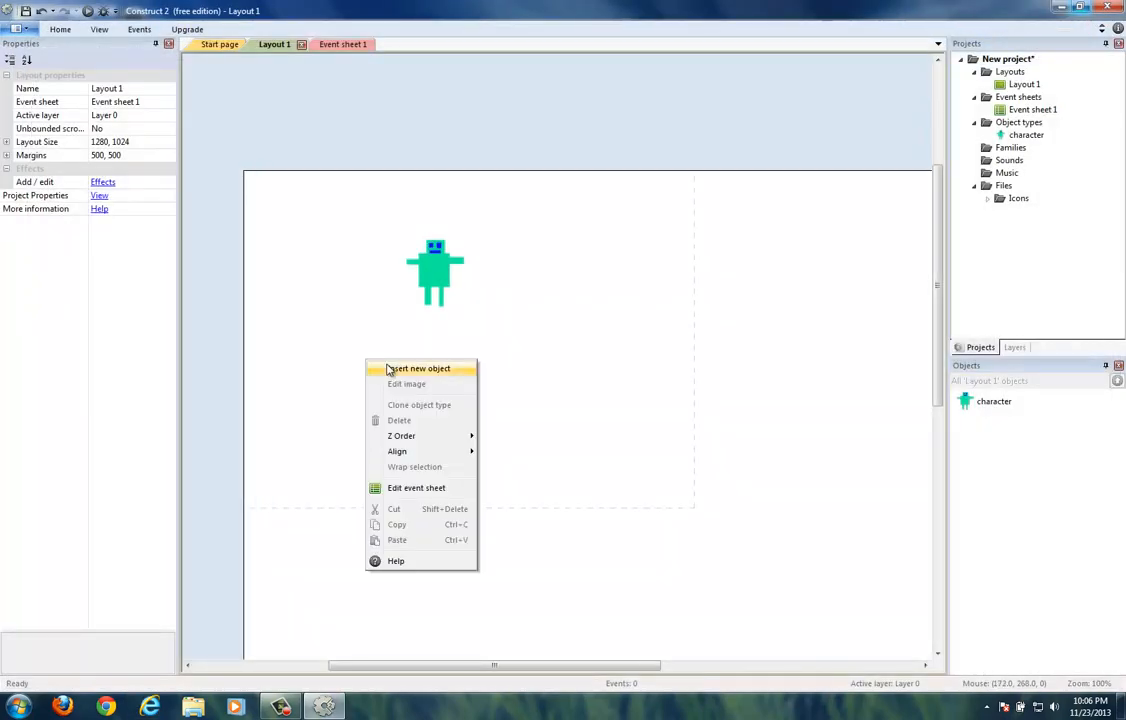
pyautogui.click(395, 370)
pyautogui.click(550, 307)
pyautogui.click(675, 430)
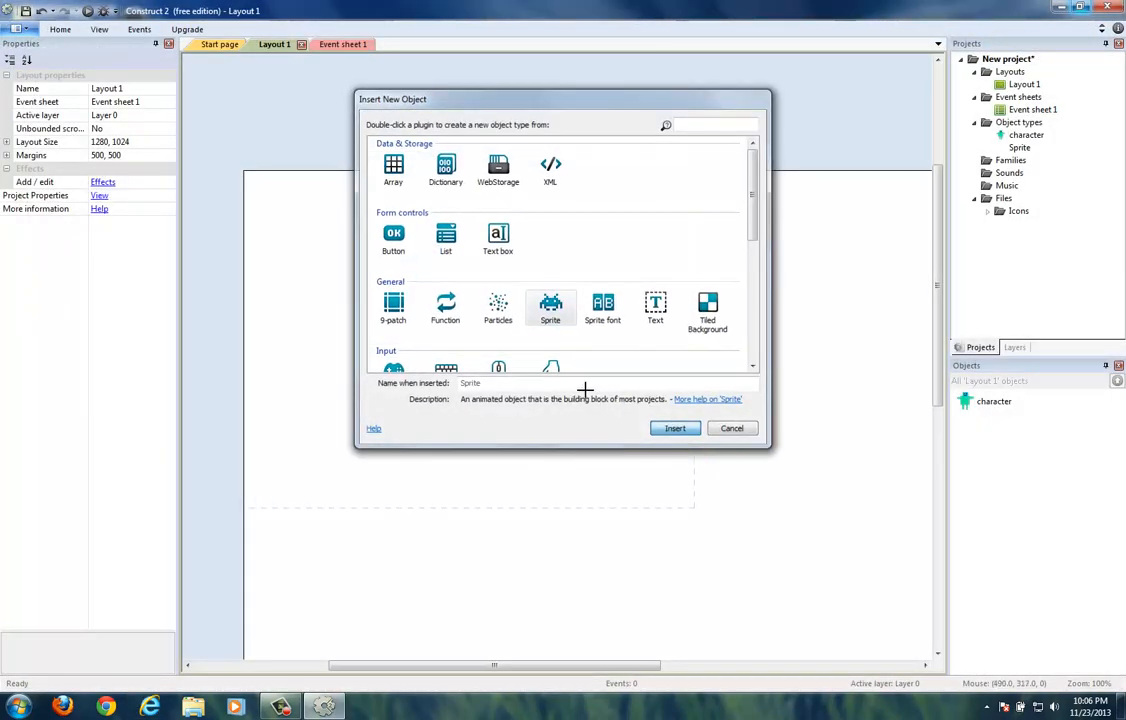
pyautogui.click(395, 377)
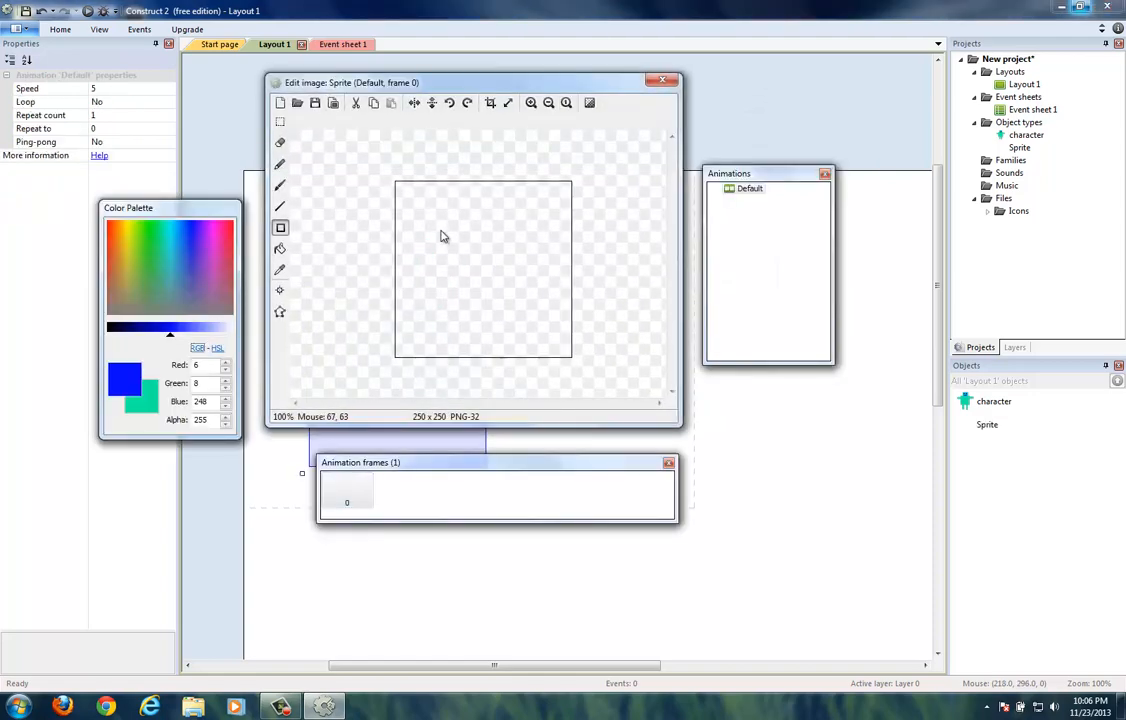
# Draw a filled near-black rectangle (RGB 0, 0, 5) across the full width of the new sprite's image and close the image editor
pyautogui.click(280, 206)
pyautogui.click(118, 328)
pyautogui.moveTo(118, 328); pyautogui.dragTo(100, 328)
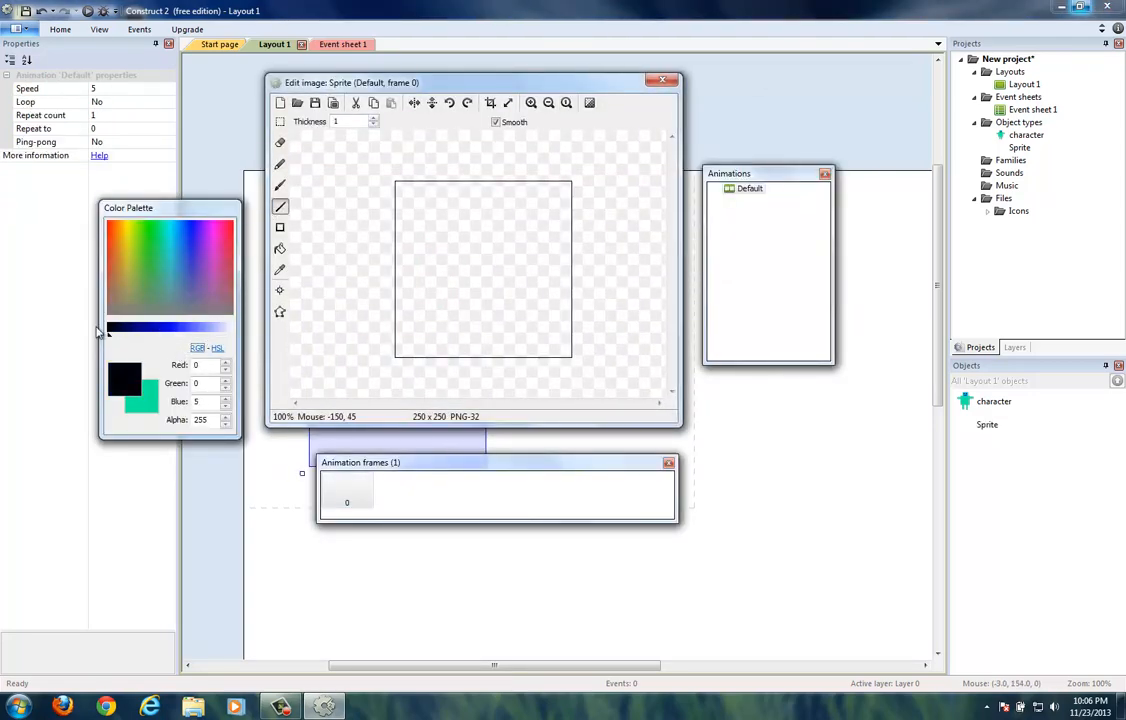
pyautogui.click(281, 229)
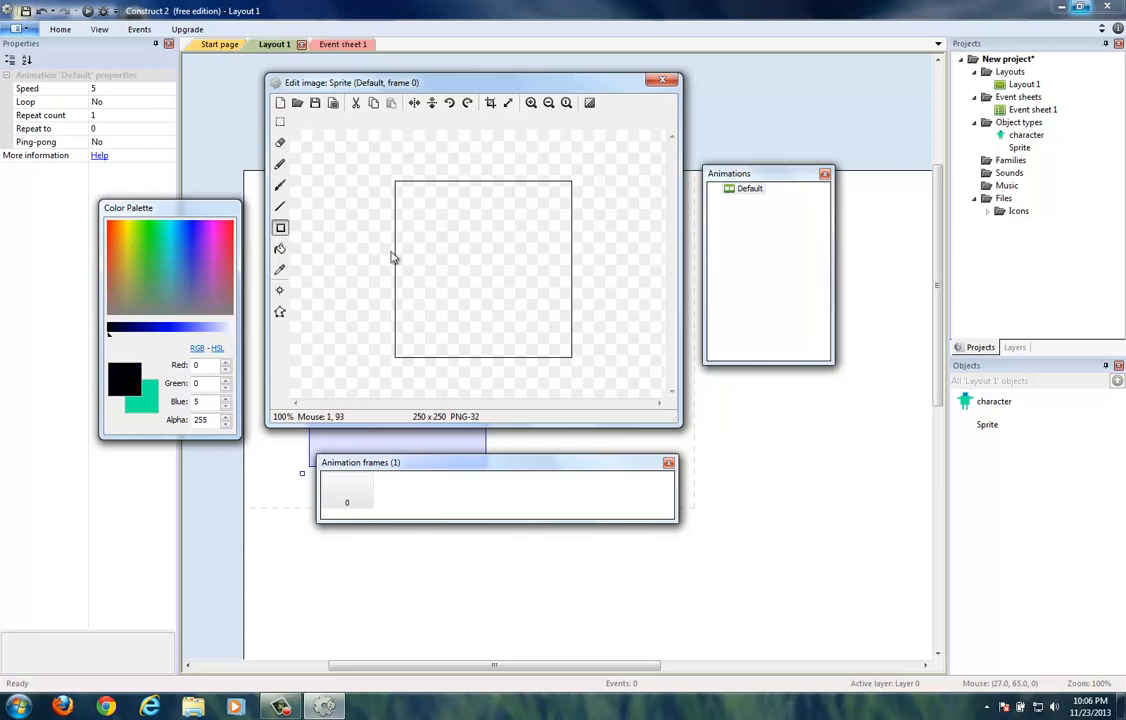
pyautogui.moveTo(394, 246); pyautogui.dragTo(585, 286)
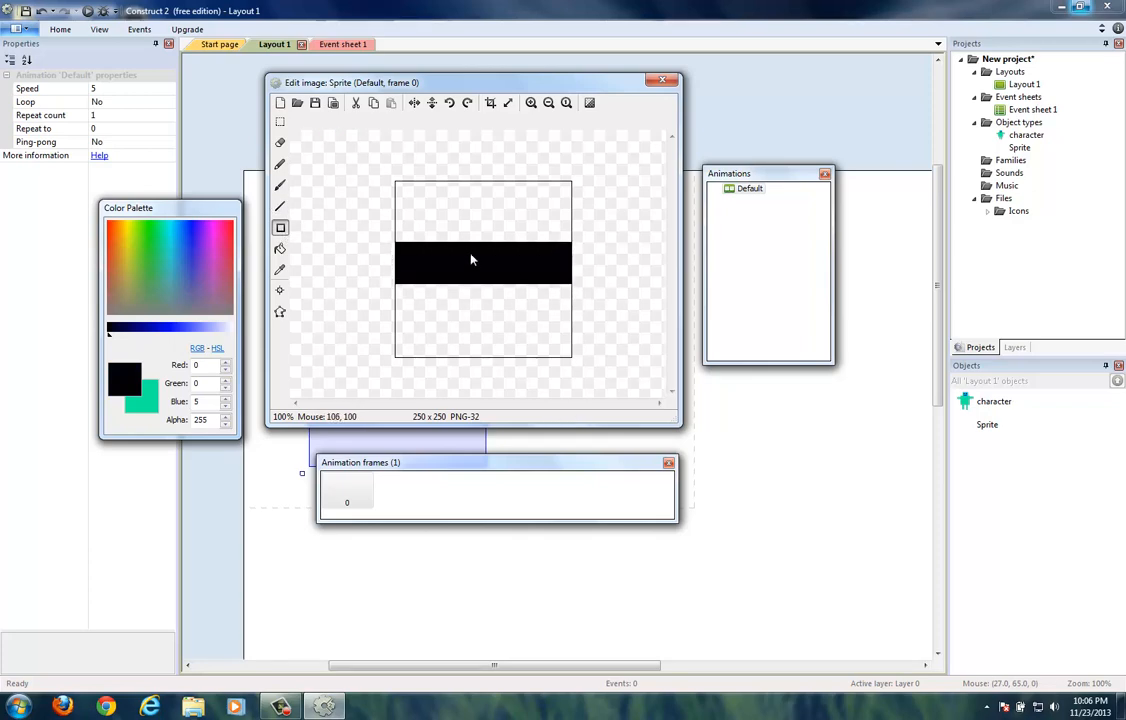
pyautogui.click(661, 80)
# Rename the new sprite to platform
pyautogui.rightClick(986, 428)
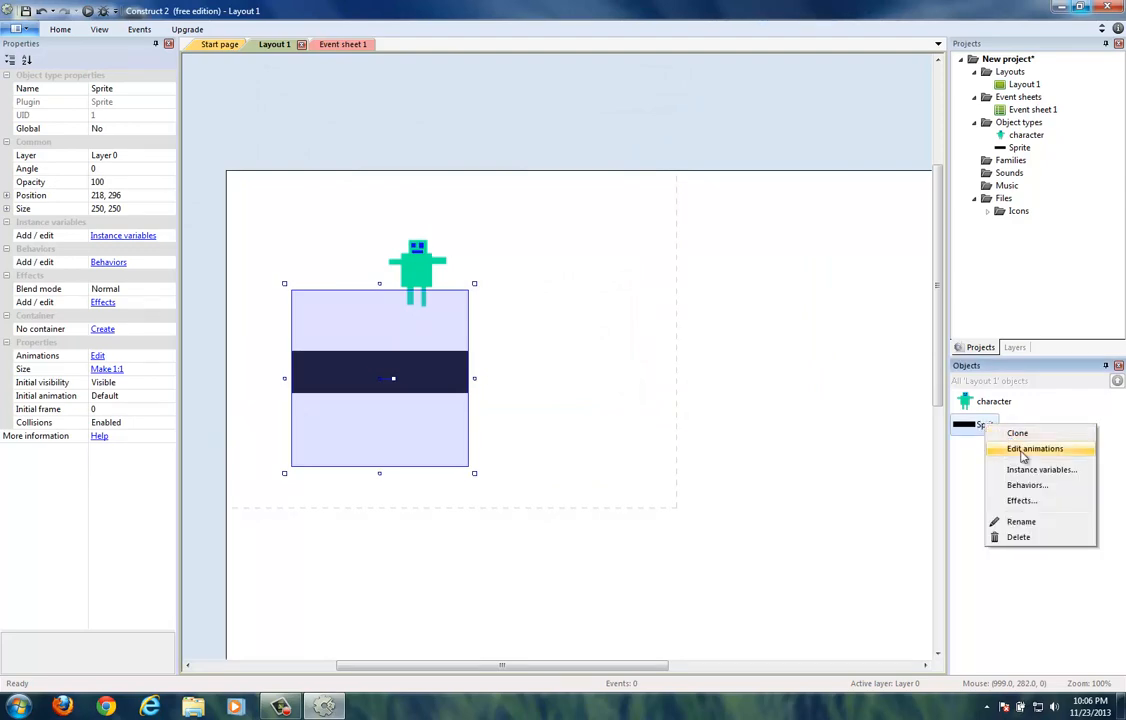
pyautogui.click(1030, 502)
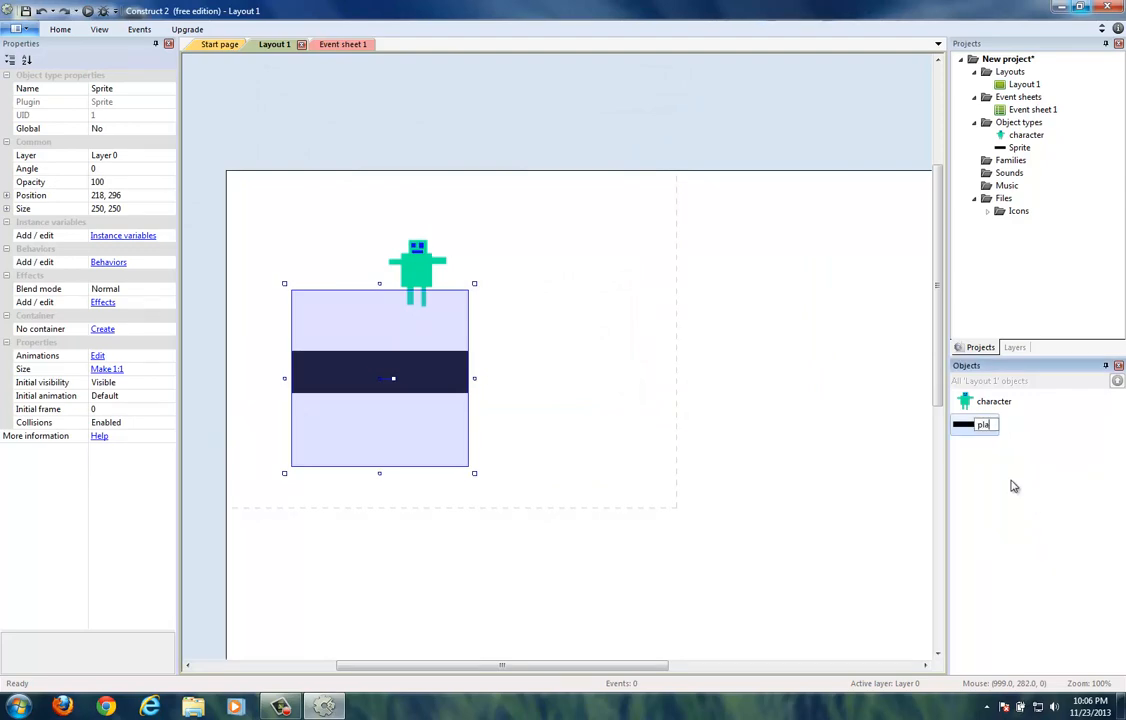
pyautogui.press('Return')
pyautogui.click(498, 385)
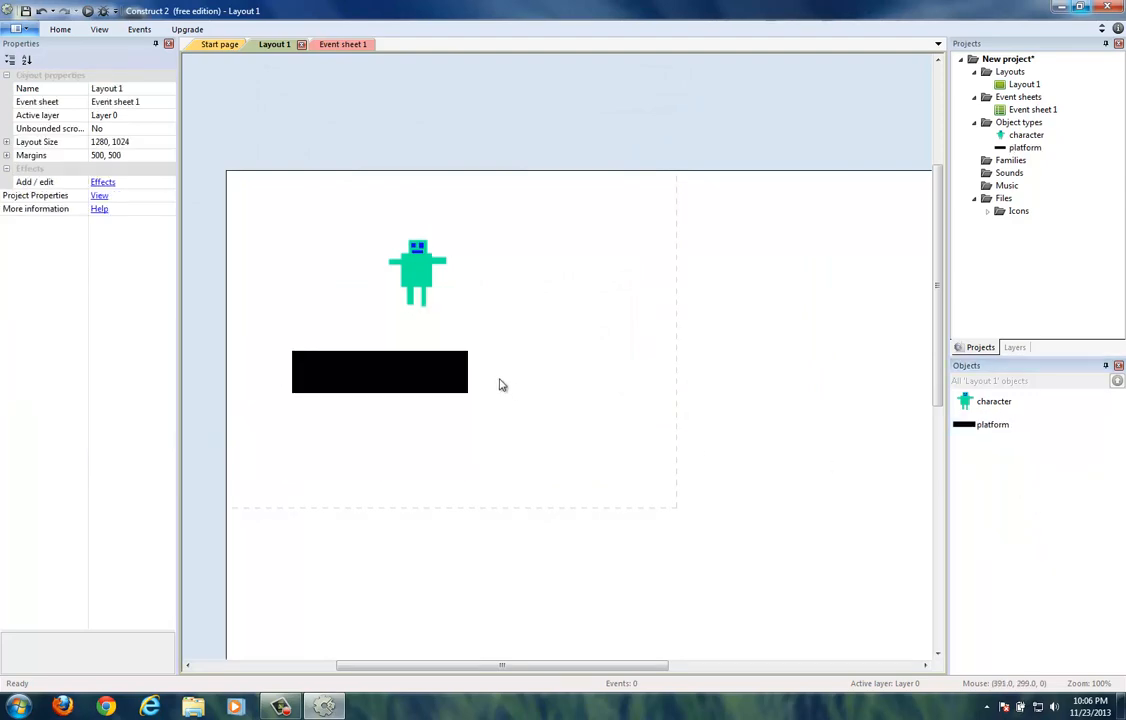
# Place the platform sprite at about 272, 363 and the character above it at about 270, 67
pyautogui.moveTo(437, 378); pyautogui.dragTo(480, 425)
pyautogui.moveTo(398, 280); pyautogui.dragTo(374, 379)
pyautogui.hotkey('ctrl', 'z')
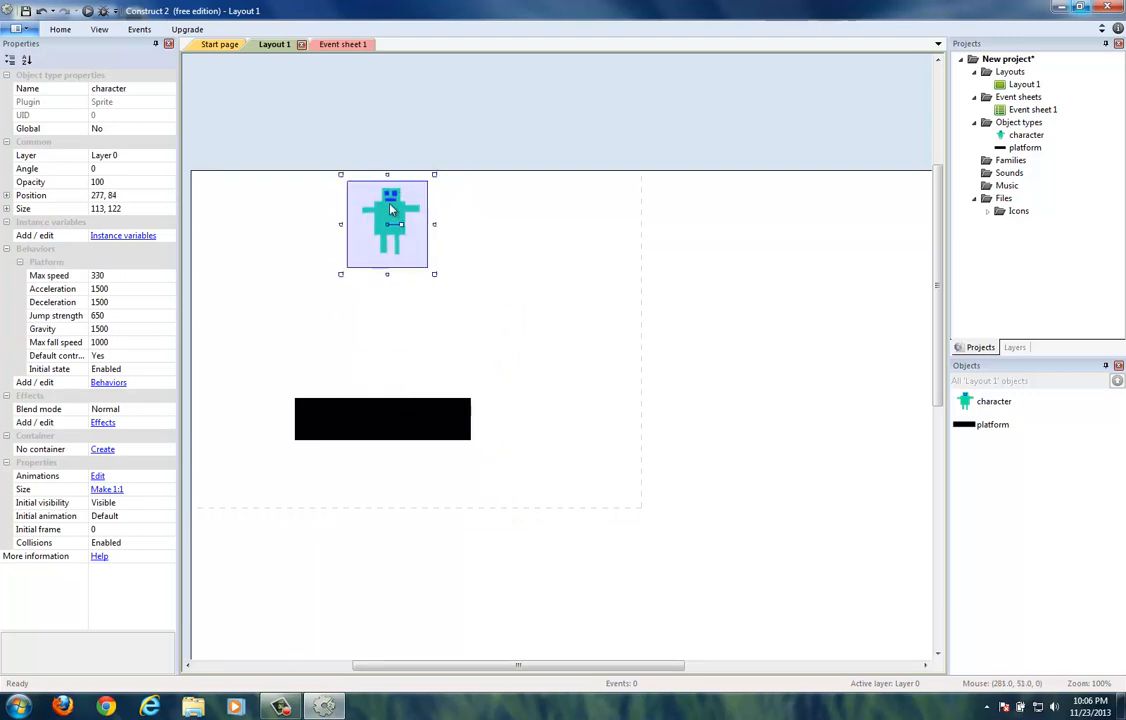
pyautogui.moveTo(391, 209); pyautogui.dragTo(385, 202)
# Preview the layout, reload it several times to watch how the character meets the platform, and close the preview
pyautogui.click(88, 11)
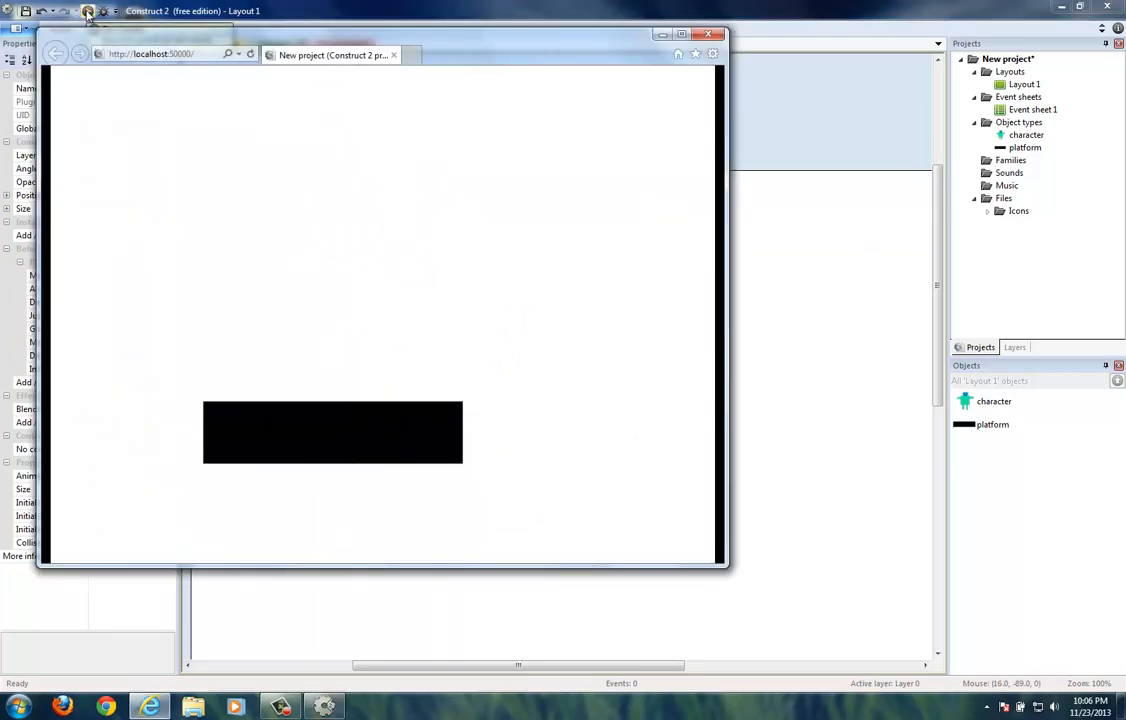
pyautogui.click(188, 55)
pyautogui.press('Return')
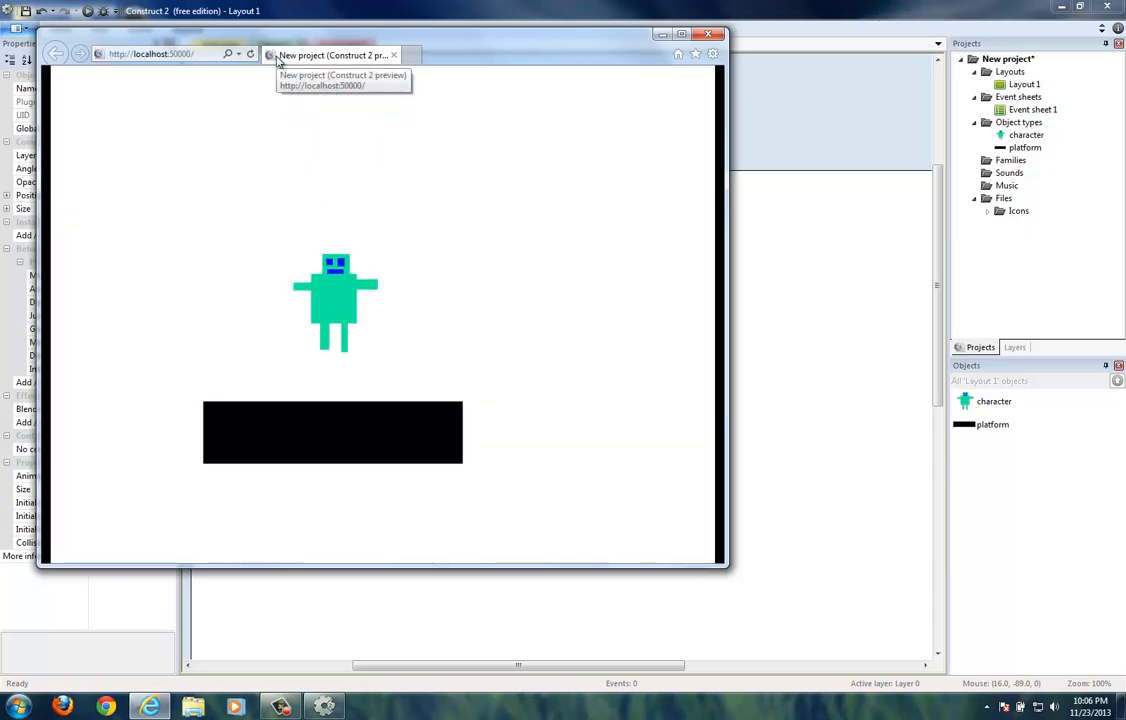
pyautogui.click(195, 57)
pyautogui.press('Return')
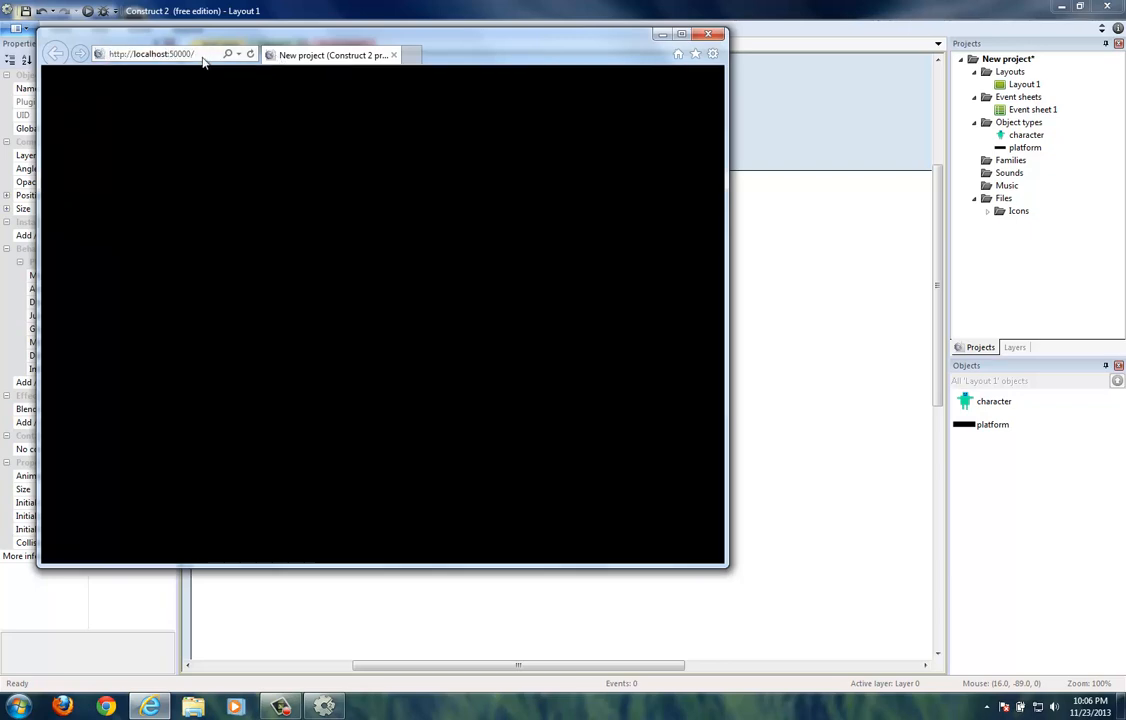
pyautogui.click(203, 57)
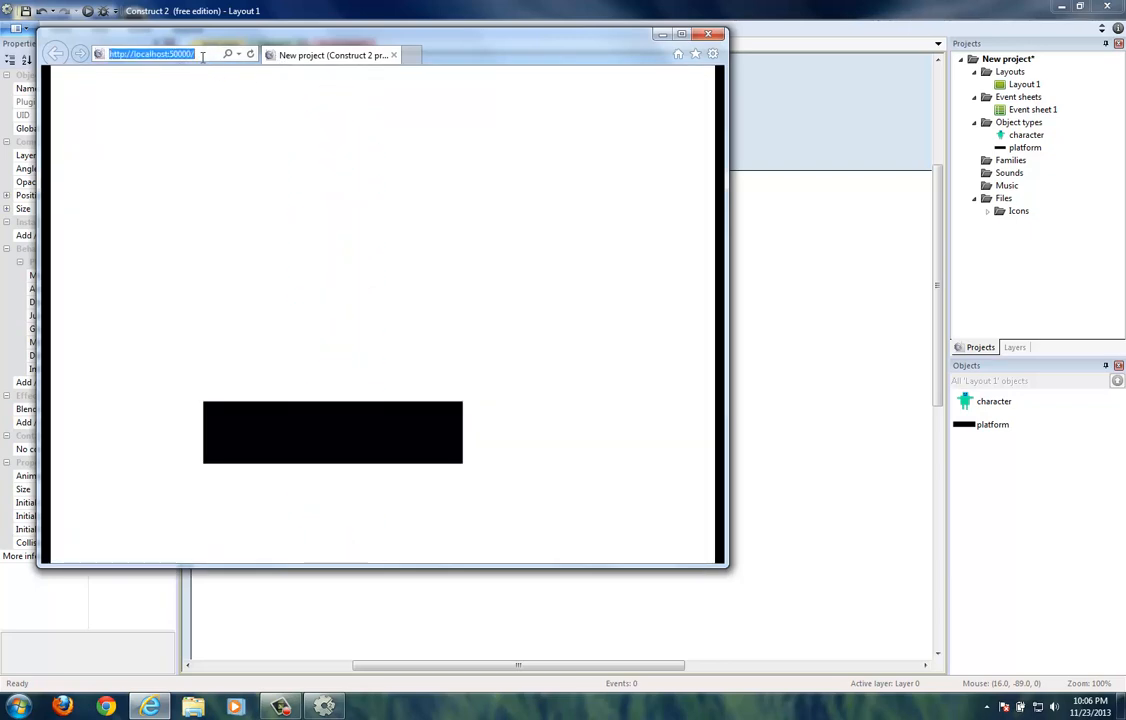
pyautogui.press('Return')
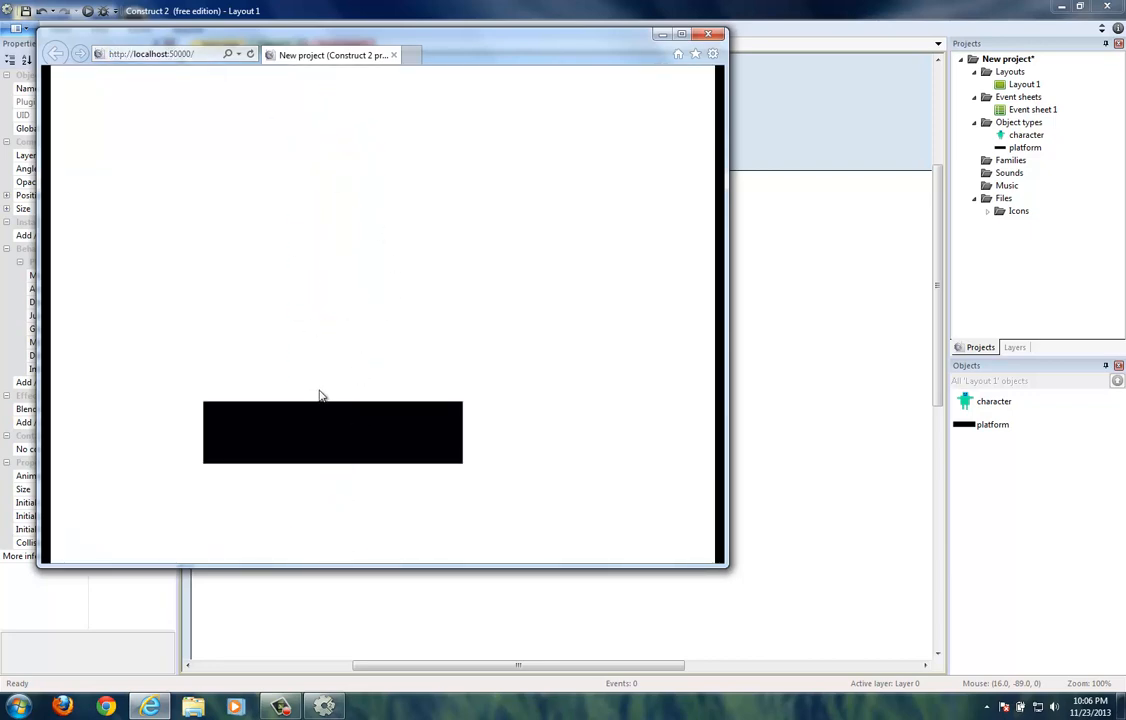
pyautogui.click(203, 55)
pyautogui.press('Return')
pyautogui.click(708, 34)
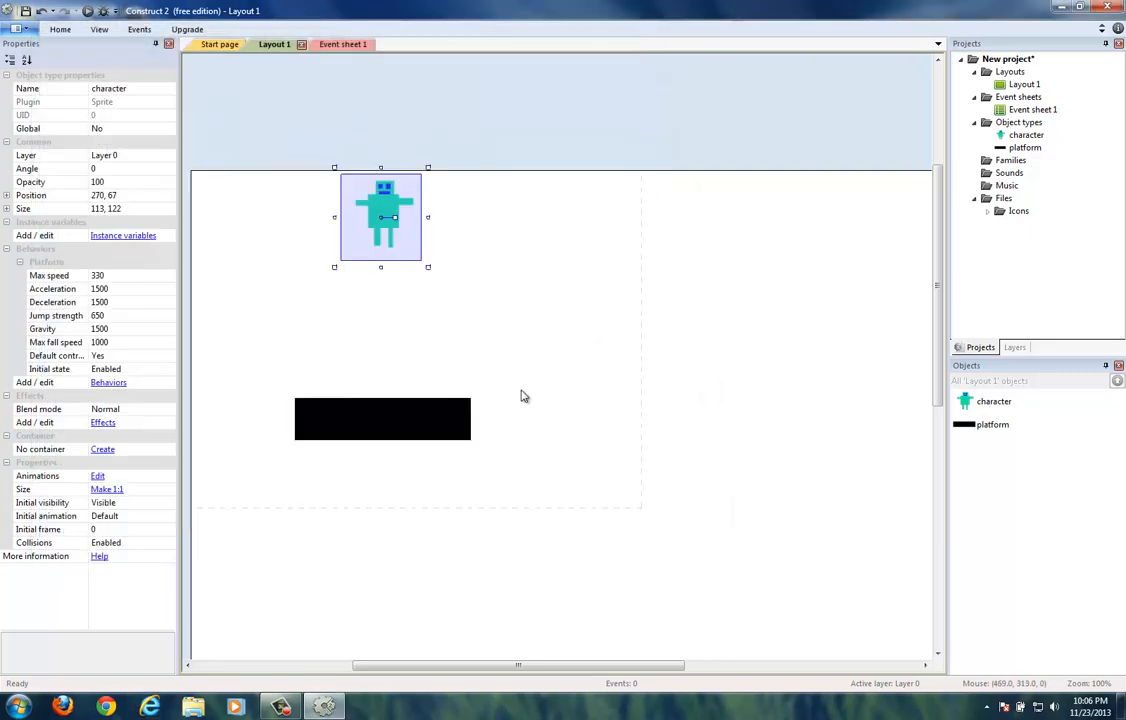
# Add the Solid behavior to the platform sprite and move the sprite to about 268, 370
pyautogui.click(401, 433)
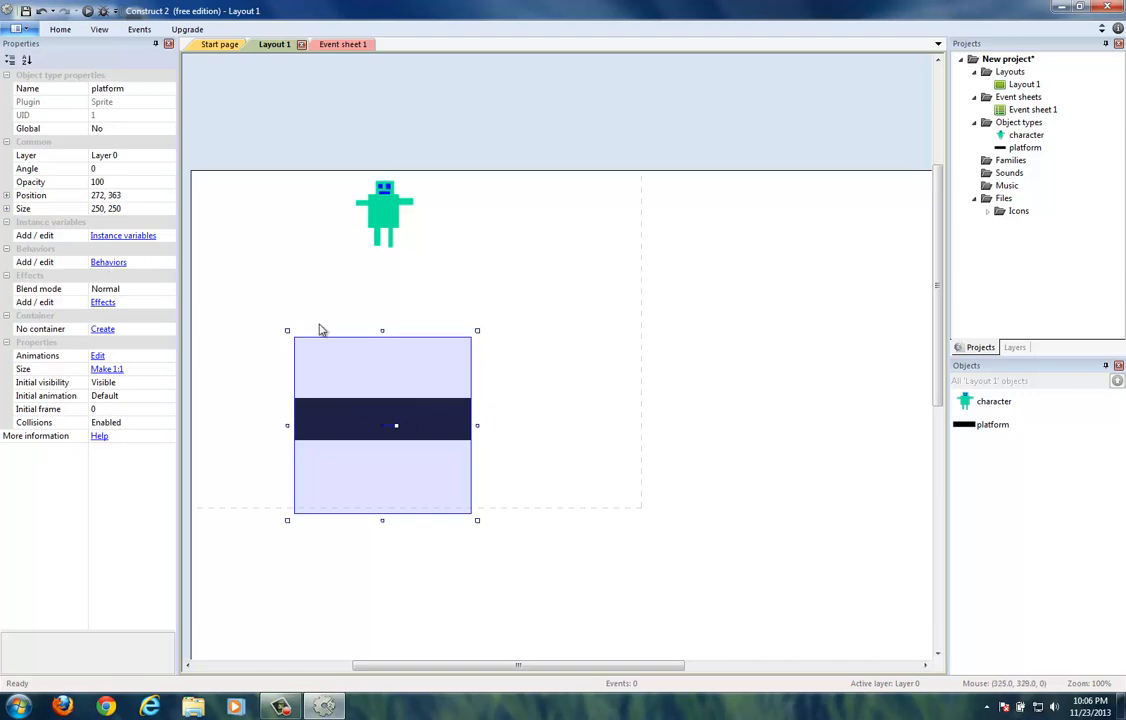
pyautogui.hscroll(1, 319, 329)
pyautogui.click(108, 263)
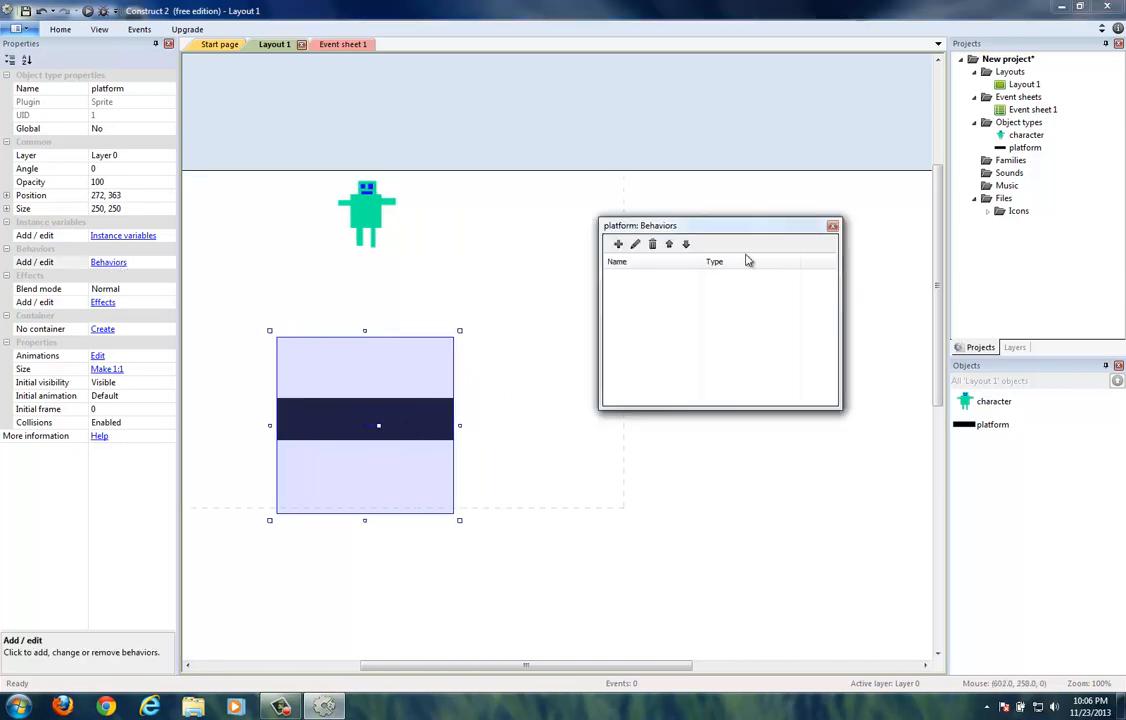
pyautogui.click(618, 244)
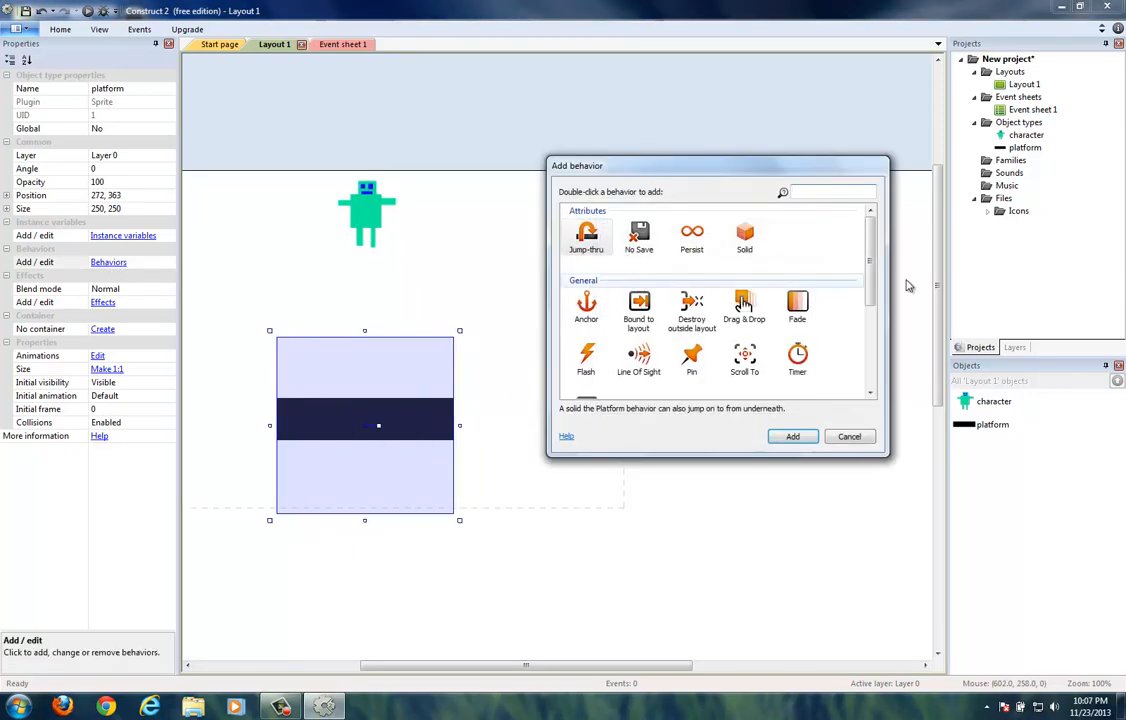
pyautogui.moveTo(871, 240)
pyautogui.mouseDown()
pyautogui.moveTo(875, 350)
pyautogui.moveTo(872, 262)
pyautogui.mouseUp()
pyautogui.click(745, 235)
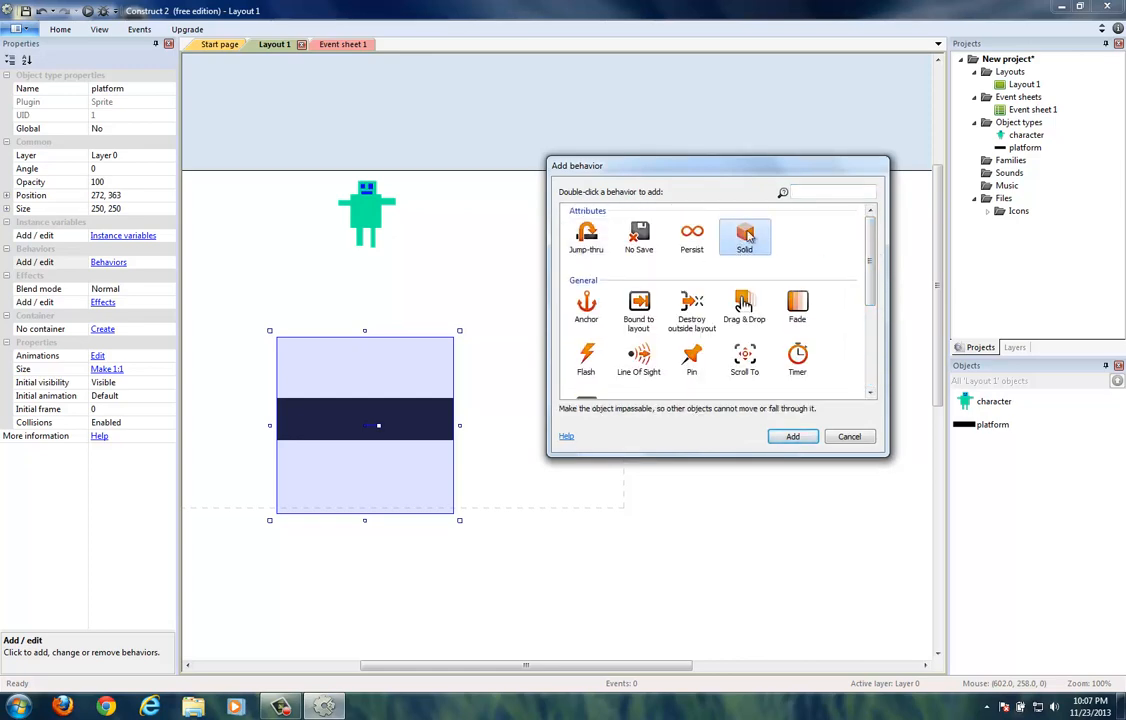
pyautogui.click(792, 436)
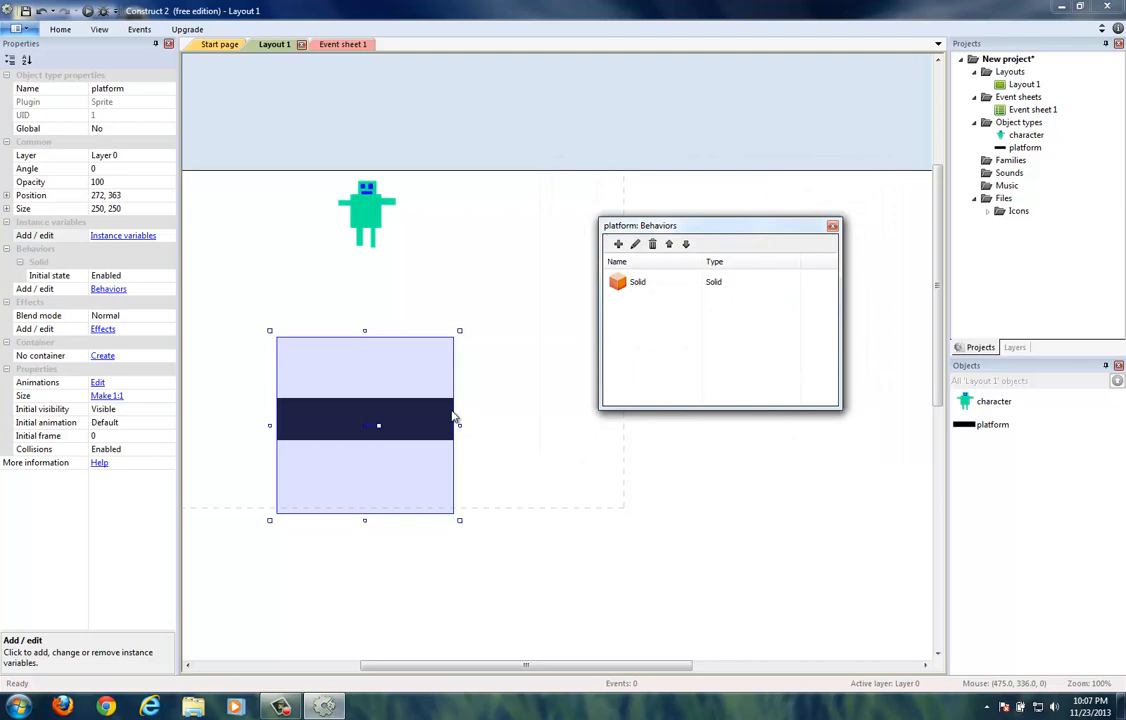
pyautogui.click(832, 226)
pyautogui.moveTo(376, 363); pyautogui.dragTo(370, 378)
# Preview the layout, test walking both ways and jumping with the character on the platform, and close the preview
pyautogui.click(88, 11)
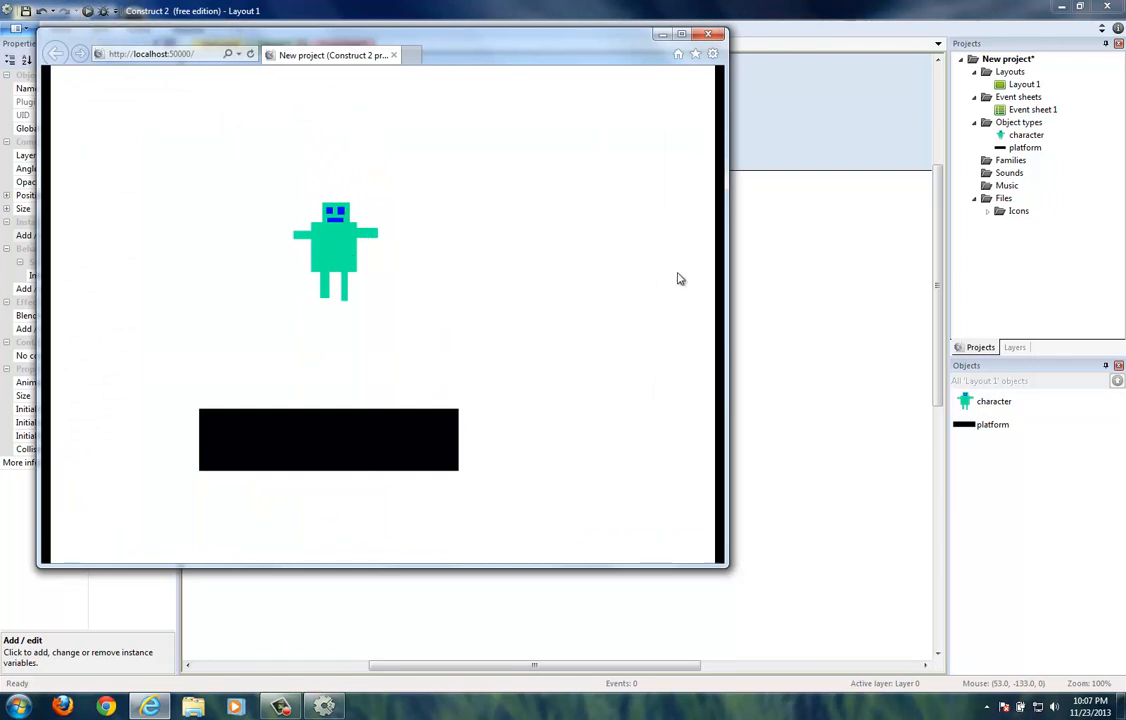
pyautogui.press('Left')
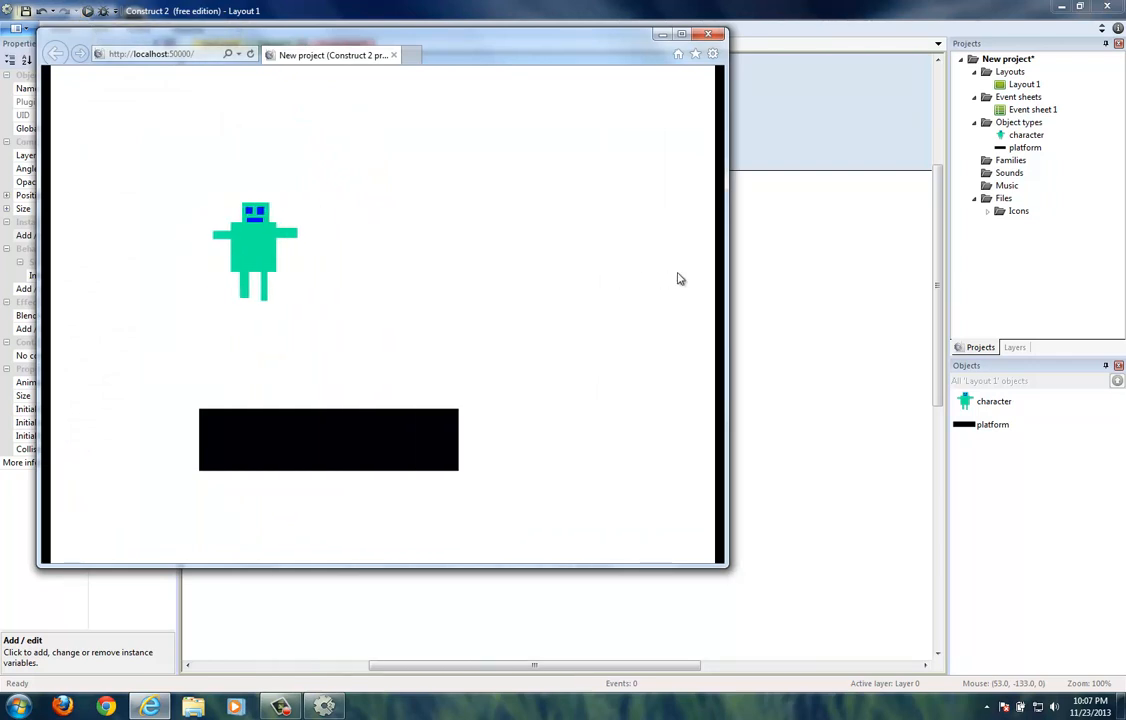
pyautogui.press('Right')
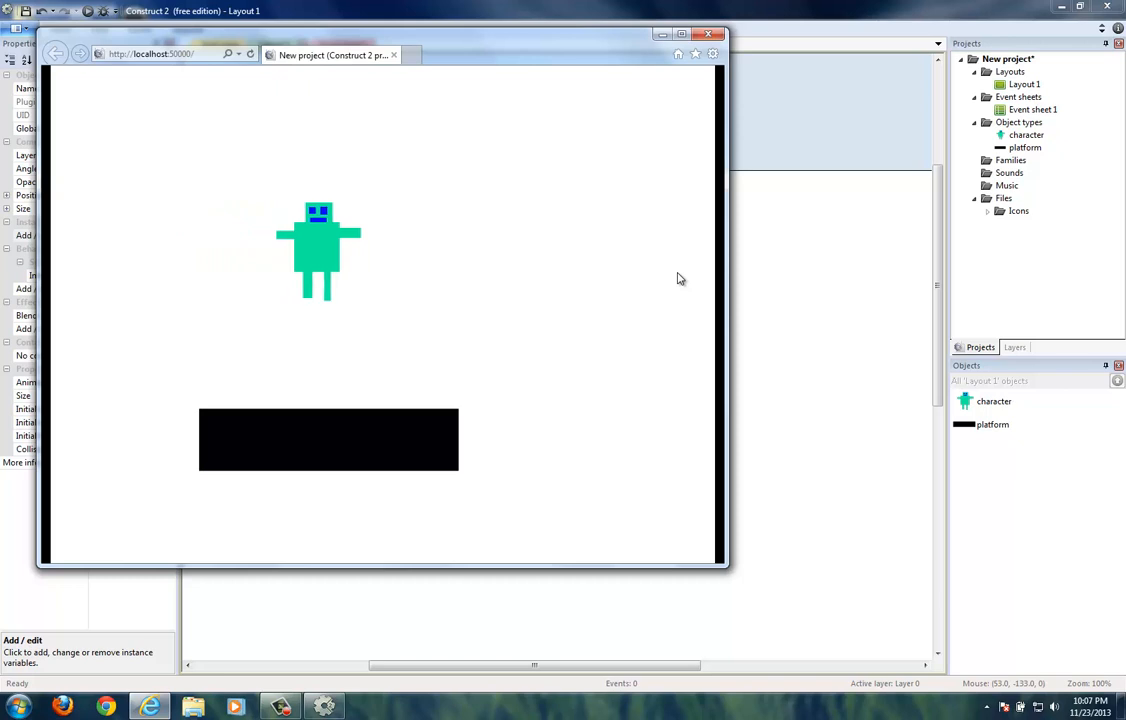
pyautogui.press('Left')
pyautogui.press('Right')
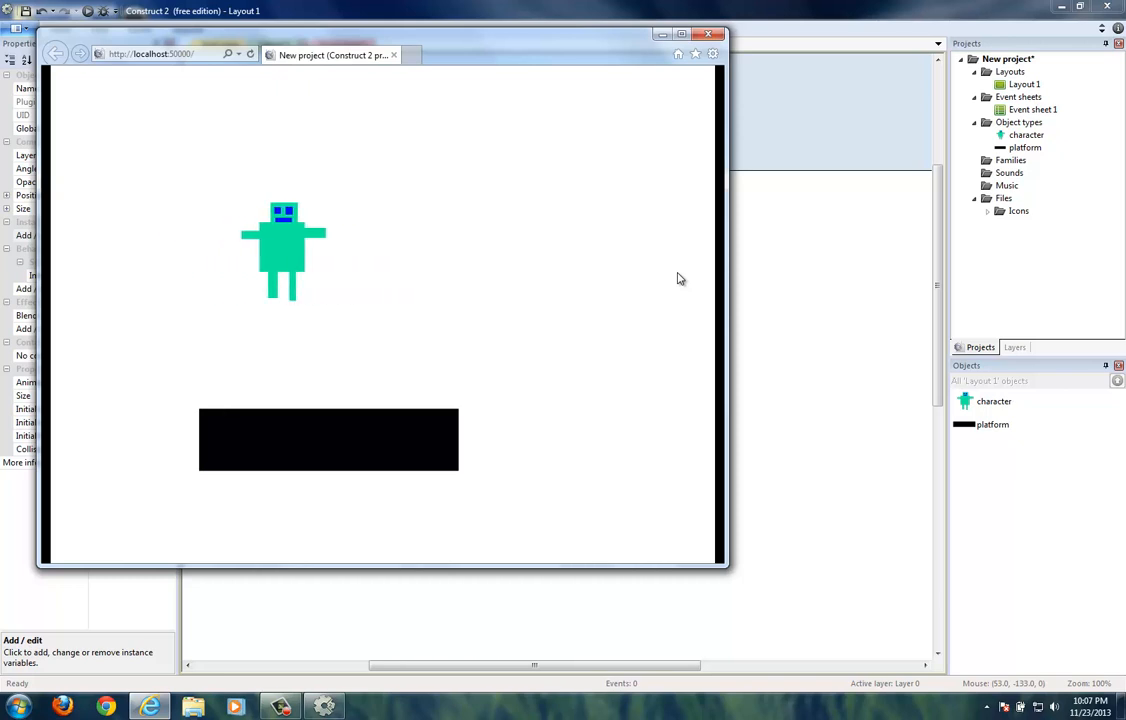
pyautogui.press('Left')
pyautogui.press('Right')
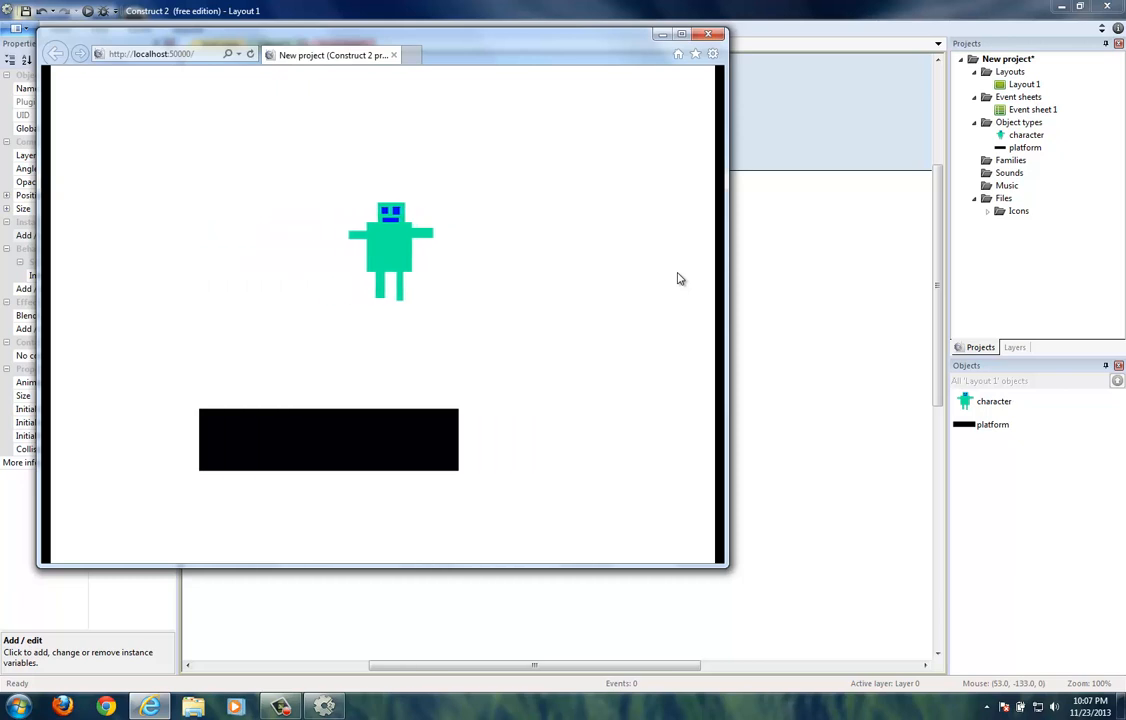
pyautogui.press('Left')
pyautogui.press('Right')
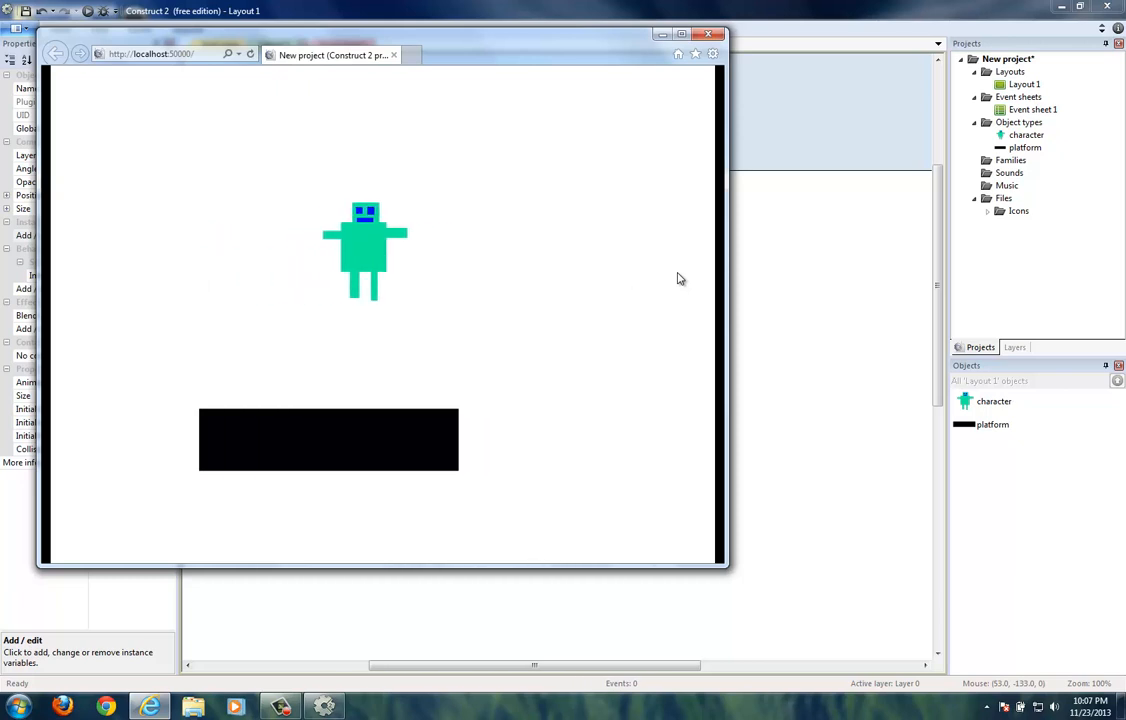
pyautogui.press('Up')
pyautogui.press('Left')
pyautogui.press('Up')
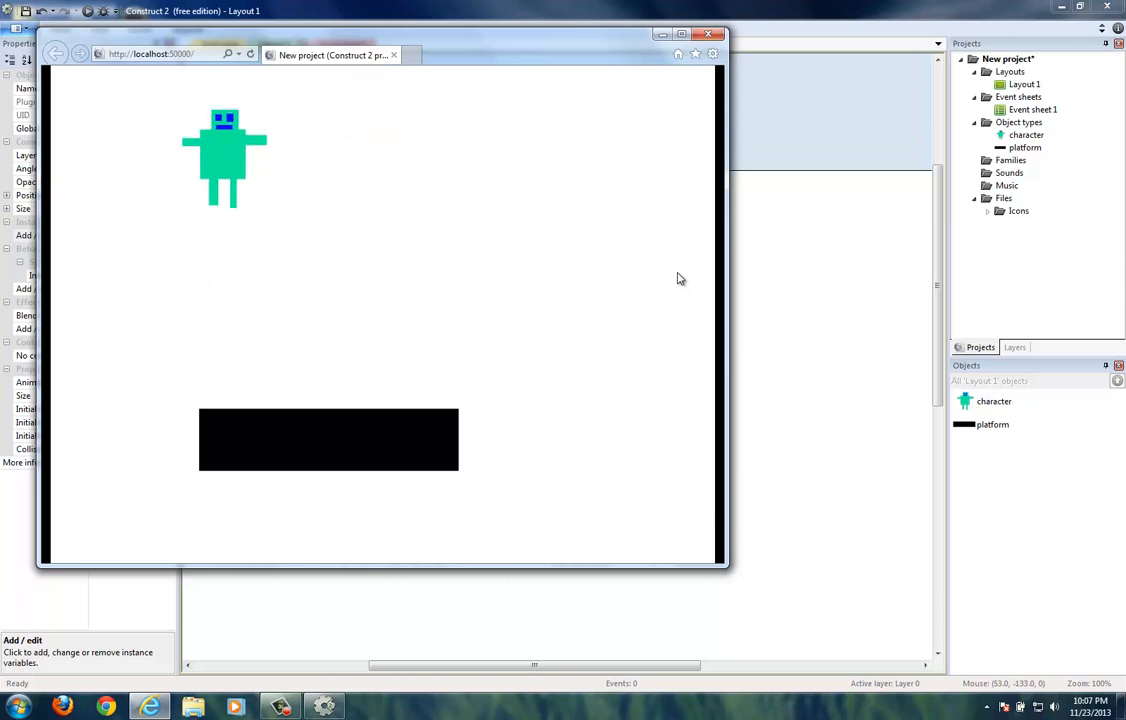
pyautogui.press('Right')
pyautogui.press('Left')
pyautogui.press('Up')
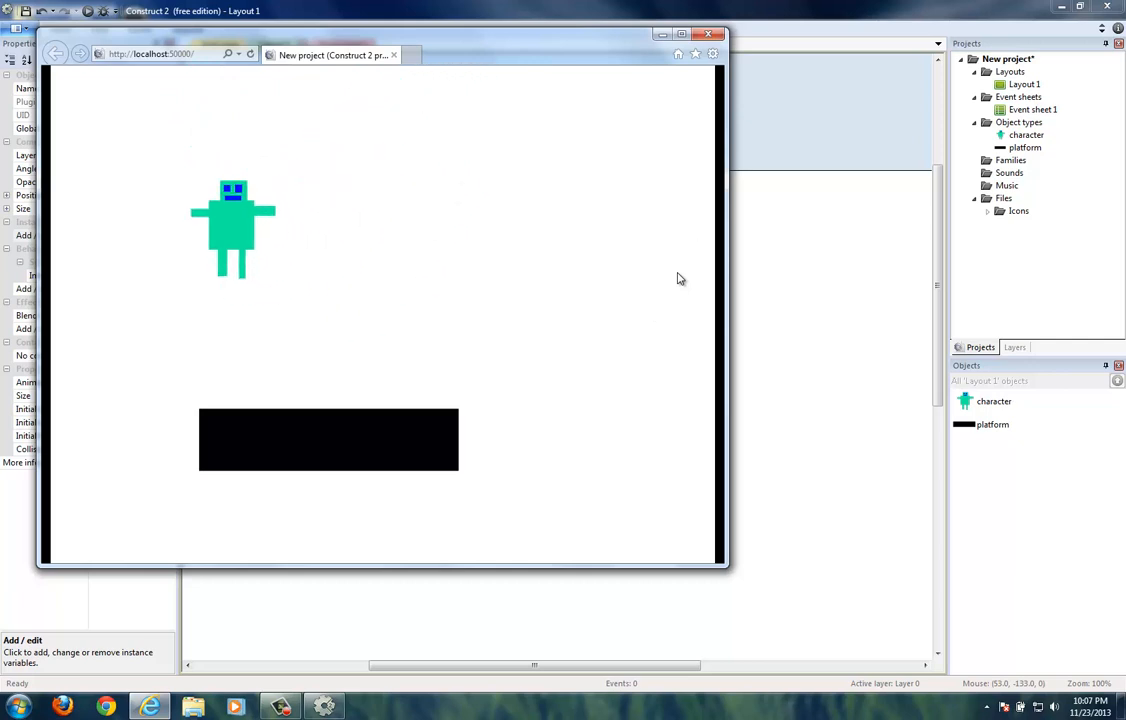
pyautogui.press('Right')
pyautogui.press('Up')
pyautogui.press('Right')
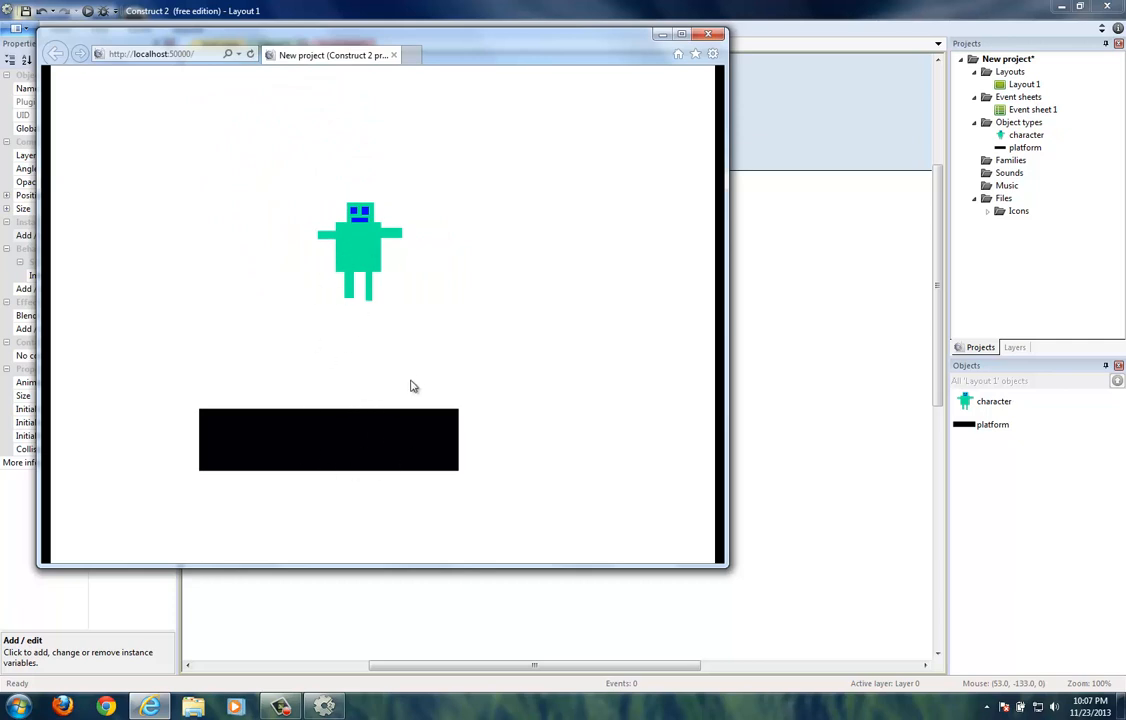
pyautogui.press('Left')
pyautogui.press('Up')
pyautogui.press('Right')
pyautogui.press('Left')
pyautogui.press('Down')
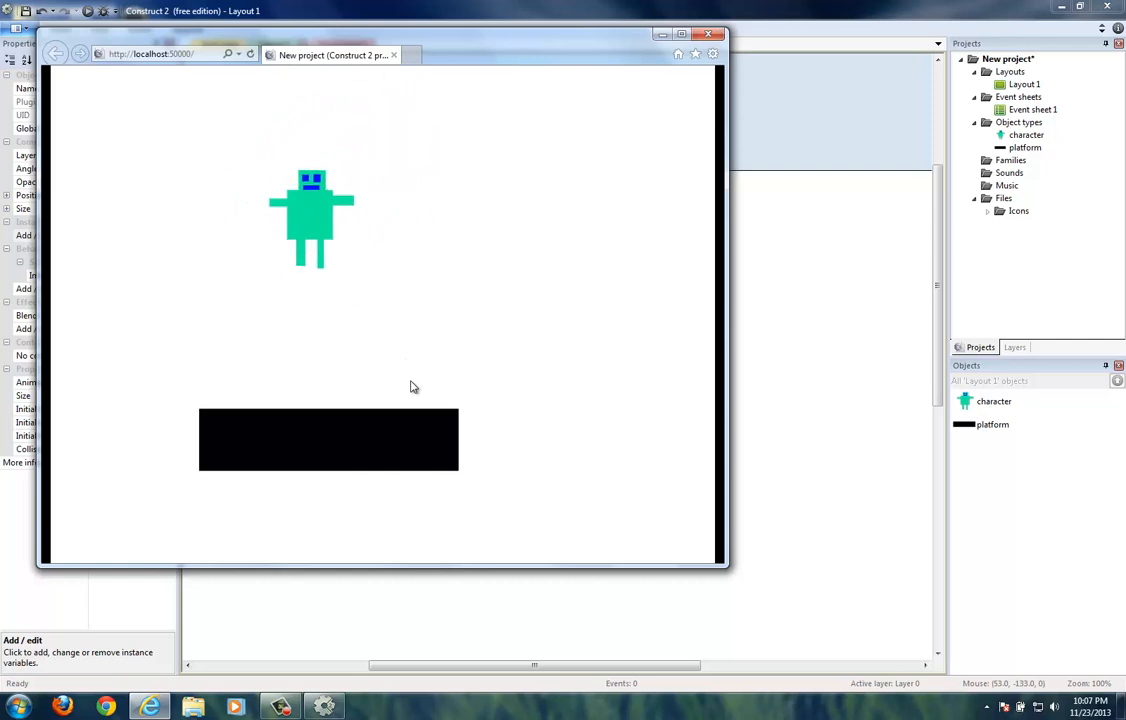
pyautogui.press('Up')
pyautogui.press('Right')
pyautogui.press('Left')
pyautogui.press('Up')
pyautogui.press('Right')
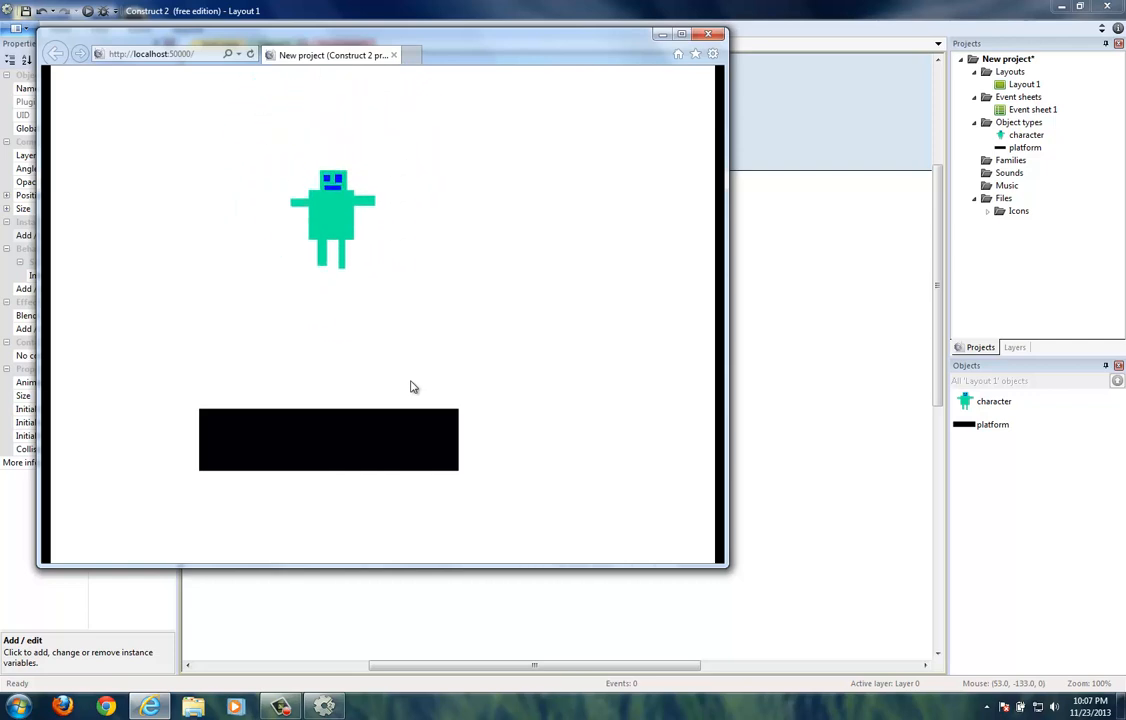
pyautogui.click(709, 37)
# Reposition the character sprite above the platform at about 275, 83
pyautogui.click(346, 255)
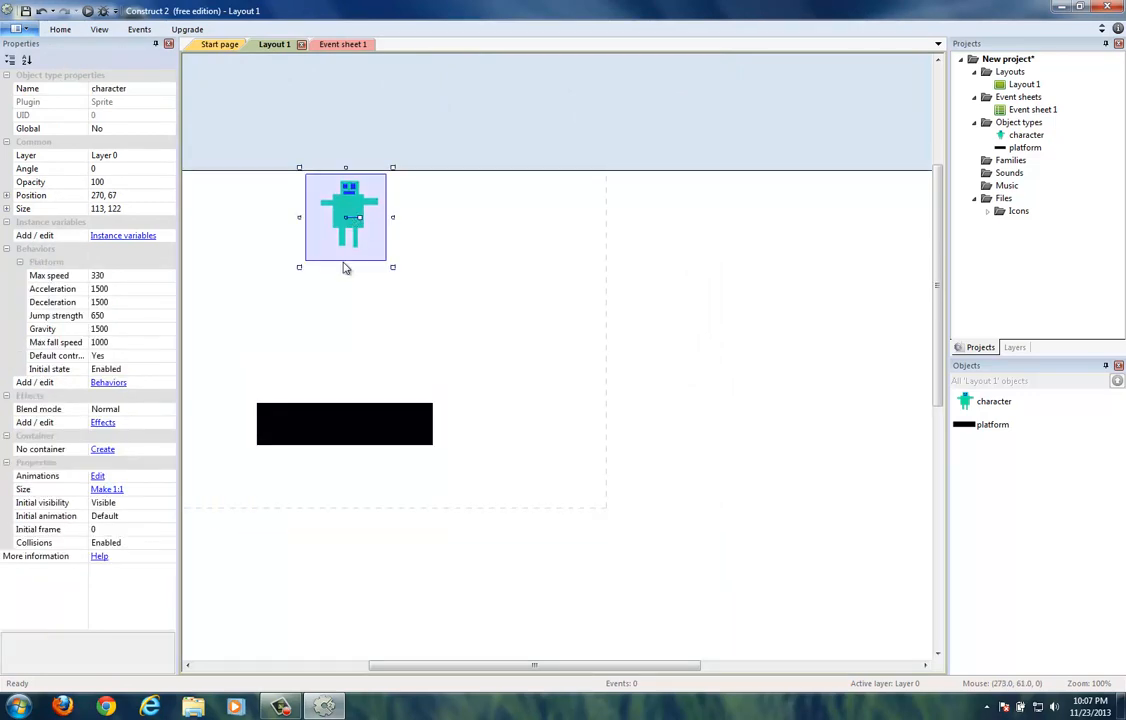
pyautogui.moveTo(357, 202); pyautogui.dragTo(362, 208)
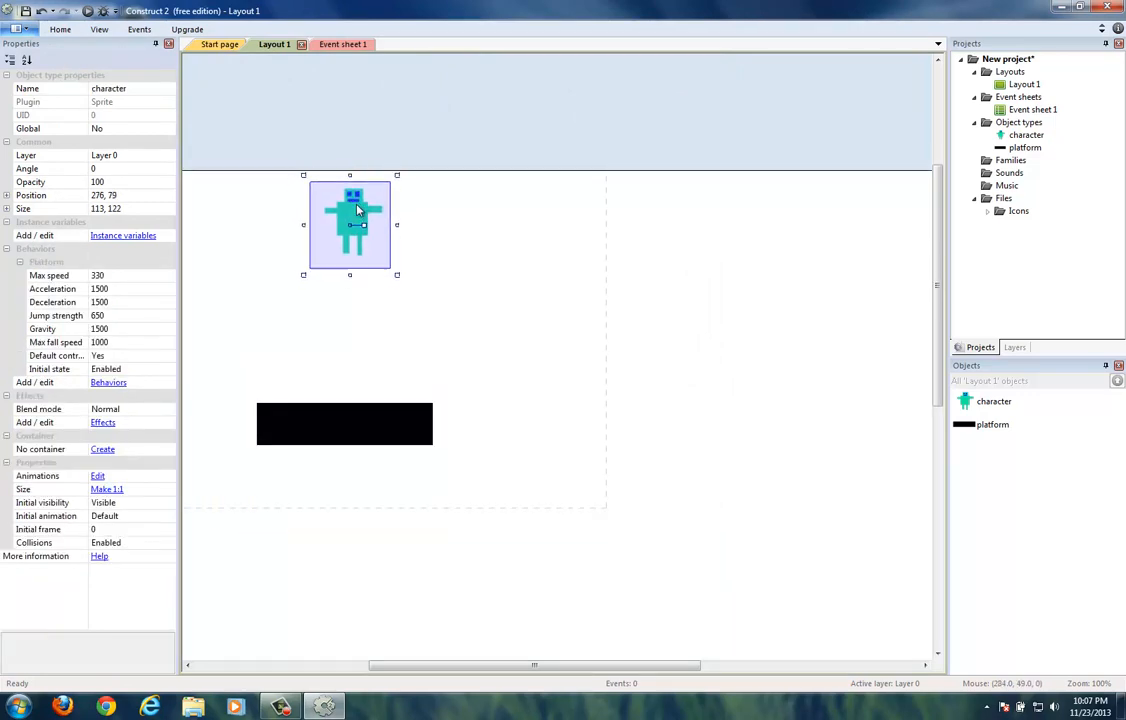
pyautogui.click(344, 422)
pyautogui.hscroll(1, 320, 424)
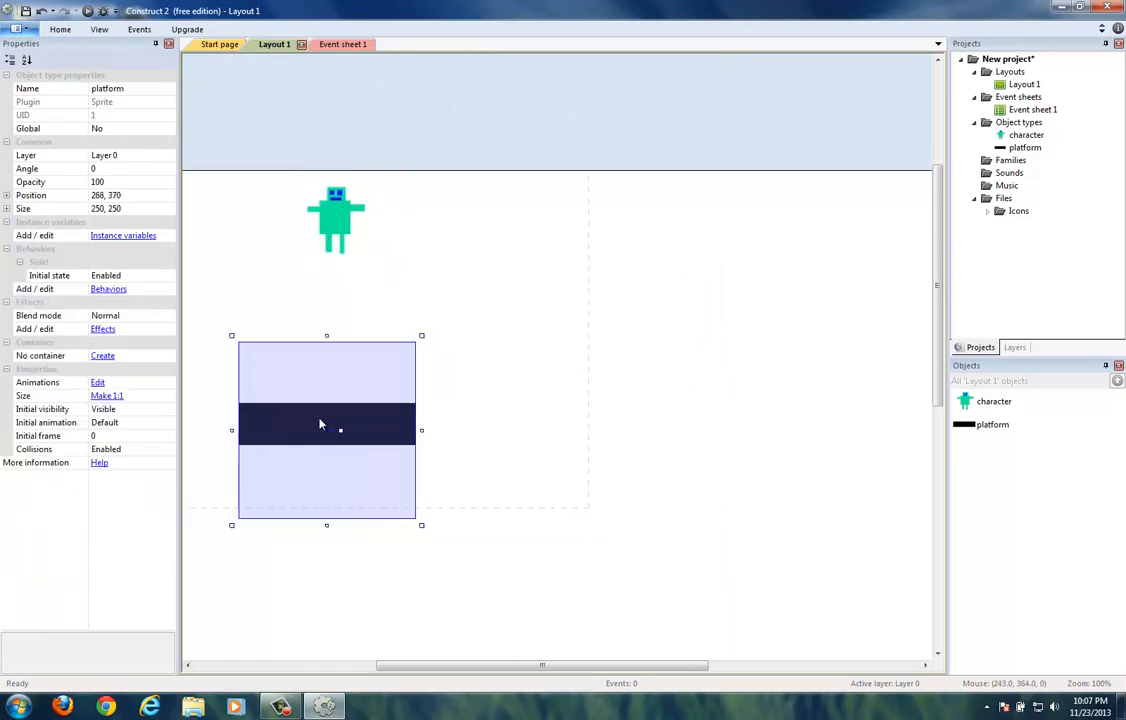
pyautogui.hscroll(1, 240, 407)
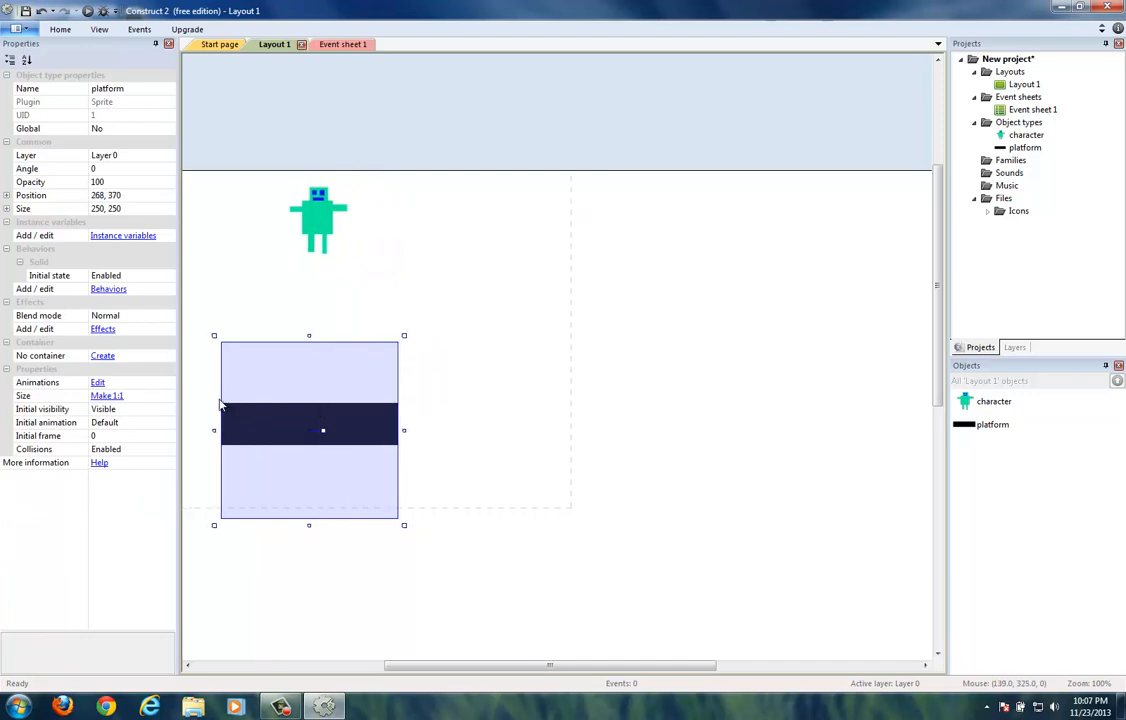
pyautogui.scroll(-1, 343, 330)
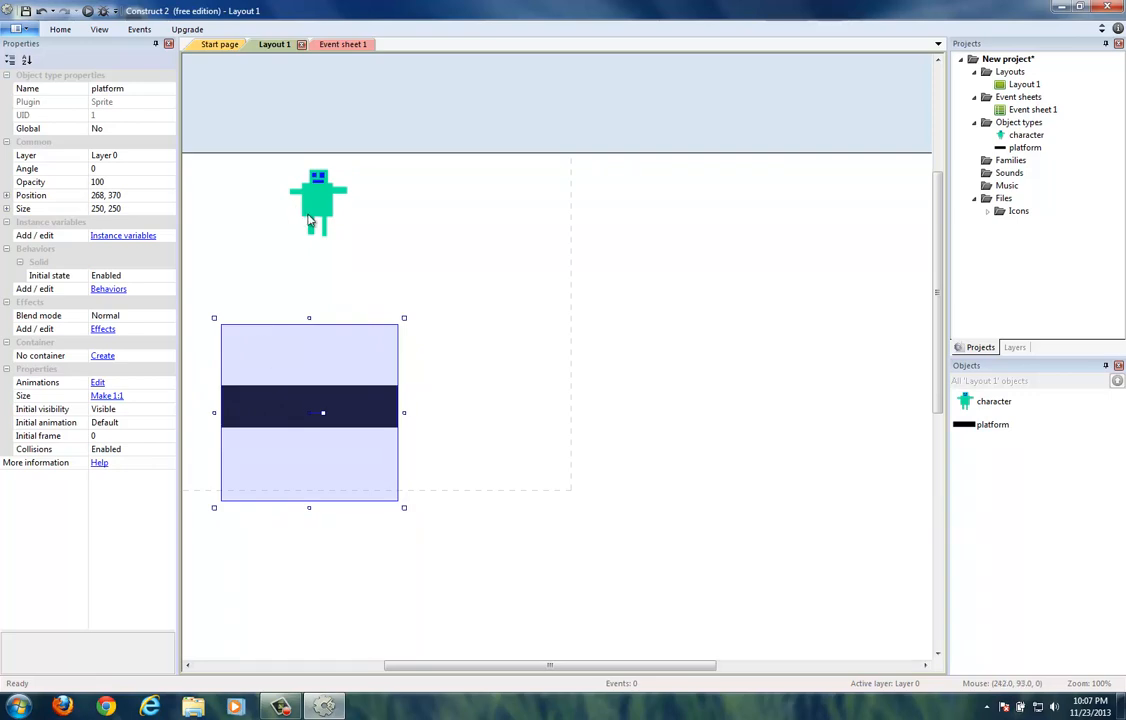
pyautogui.click(288, 180)
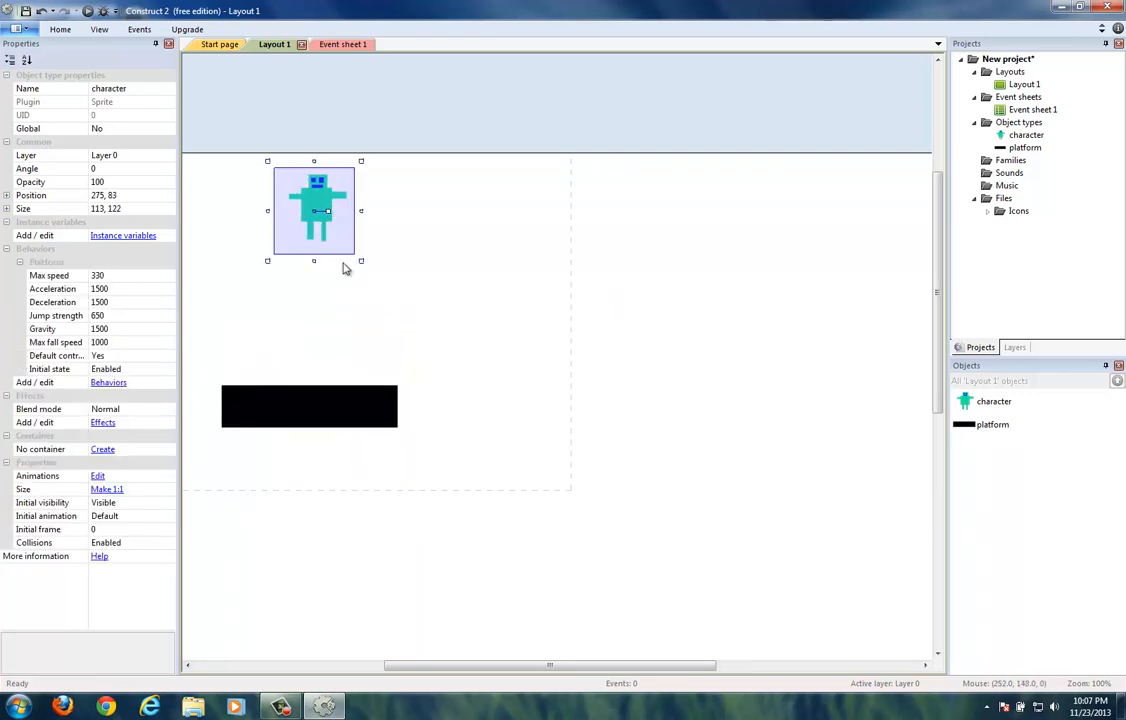
# Move the platform sprite to 270, 355 and place the character above it at about 273, 165
pyautogui.moveTo(321, 190); pyautogui.dragTo(290, 258)
pyautogui.click(318, 353)
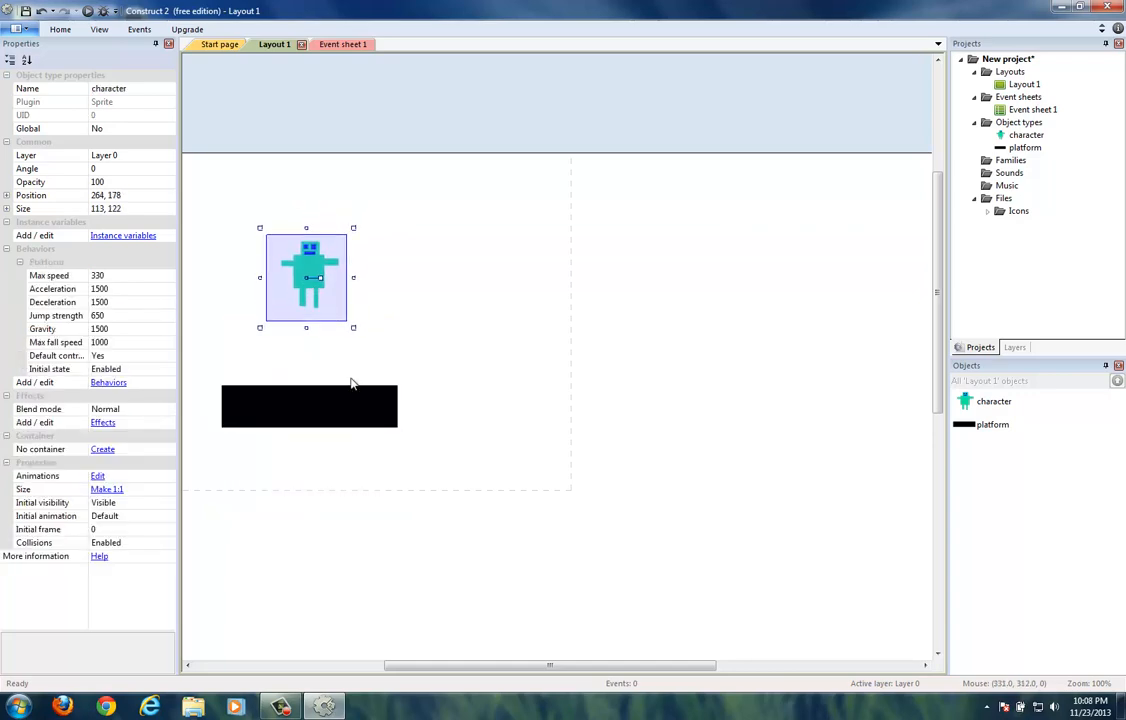
pyautogui.click(350, 385)
pyautogui.moveTo(350, 385); pyautogui.dragTo(335, 375)
pyautogui.click(303, 283)
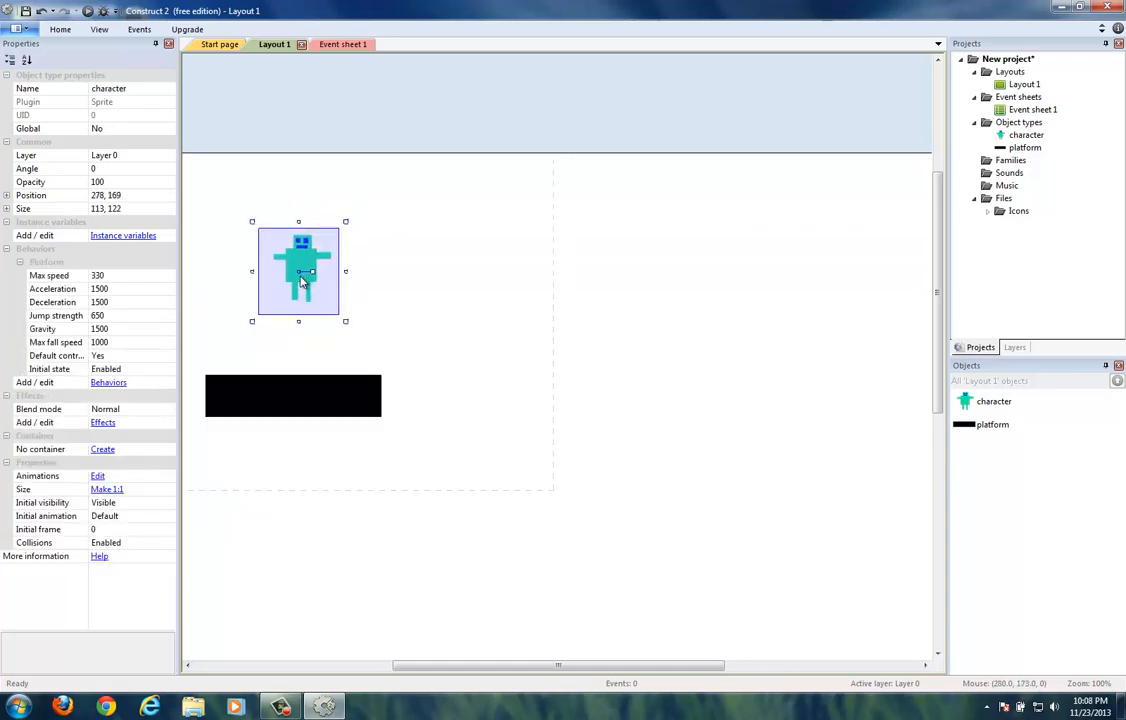
pyautogui.click(335, 395)
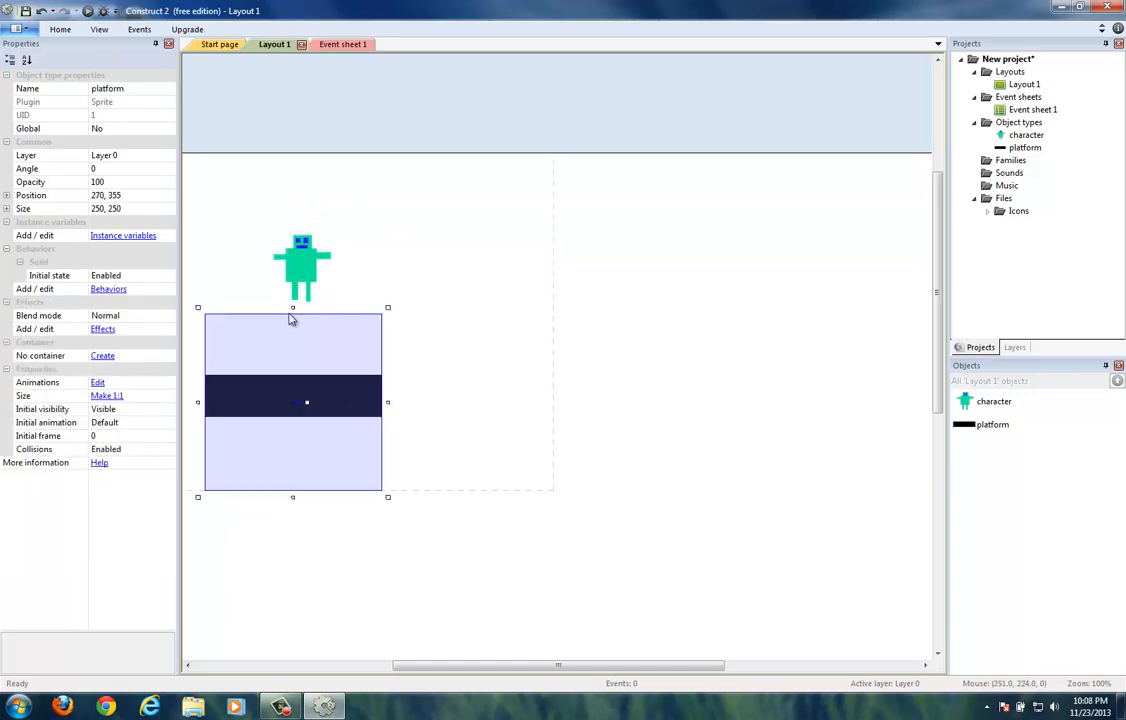
pyautogui.click(308, 277)
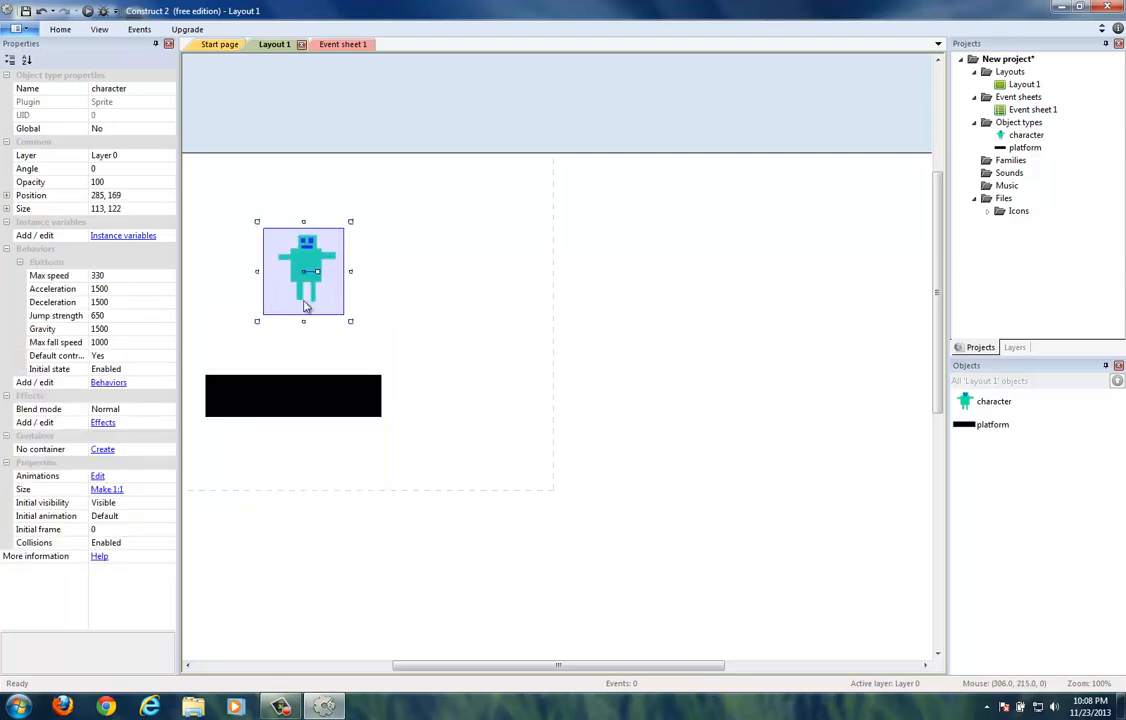
pyautogui.click(304, 387)
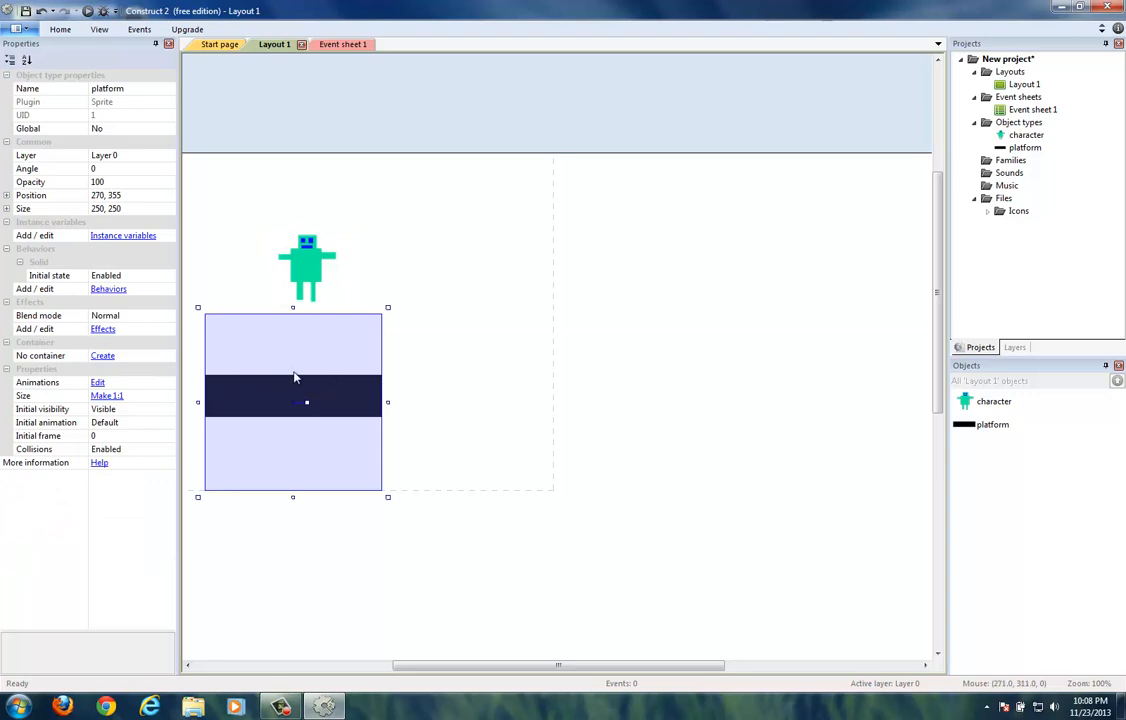
pyautogui.click(334, 293)
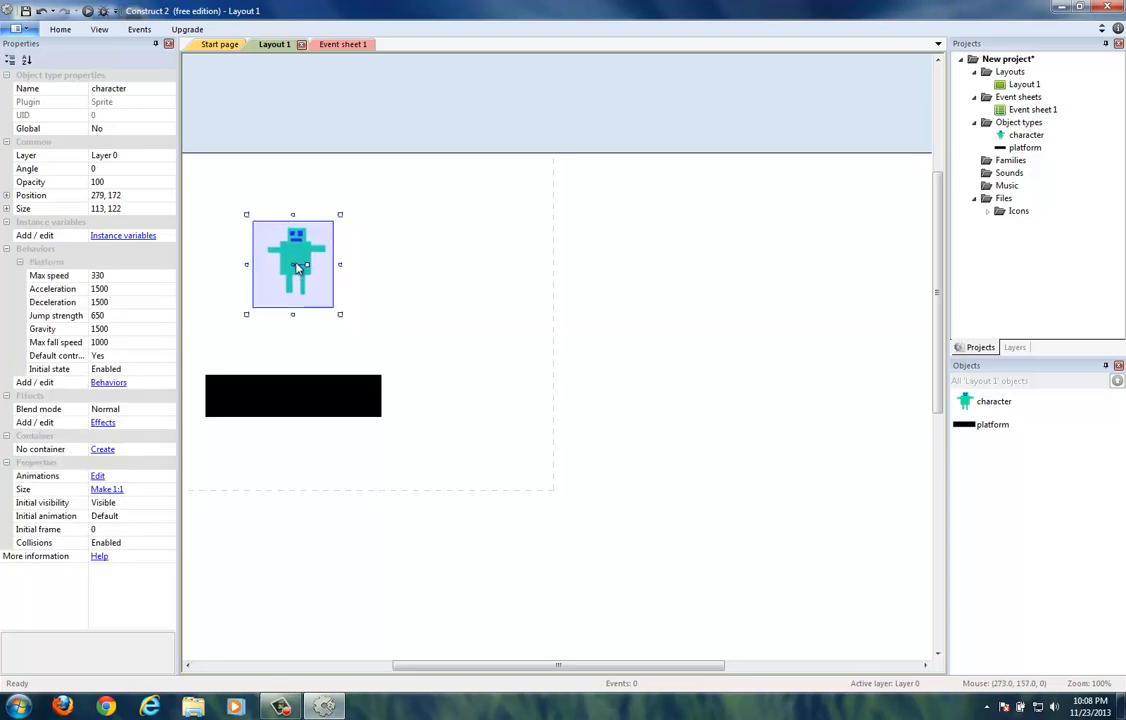
pyautogui.click(296, 389)
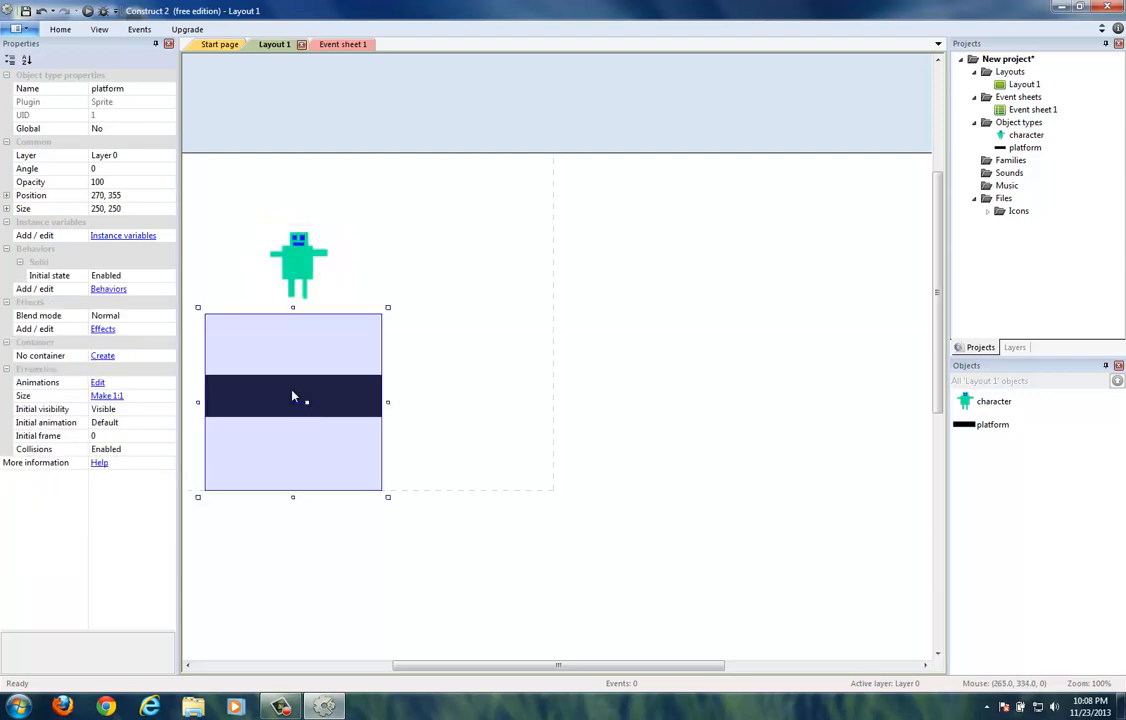
# Fit the platform's collision polygon to its black bar, with corners at about 0, 89 and 250, 87 above and 0, 142 at the lower left
pyautogui.hscroll(1, 251, 393)
pyautogui.scroll(1, 251, 393)
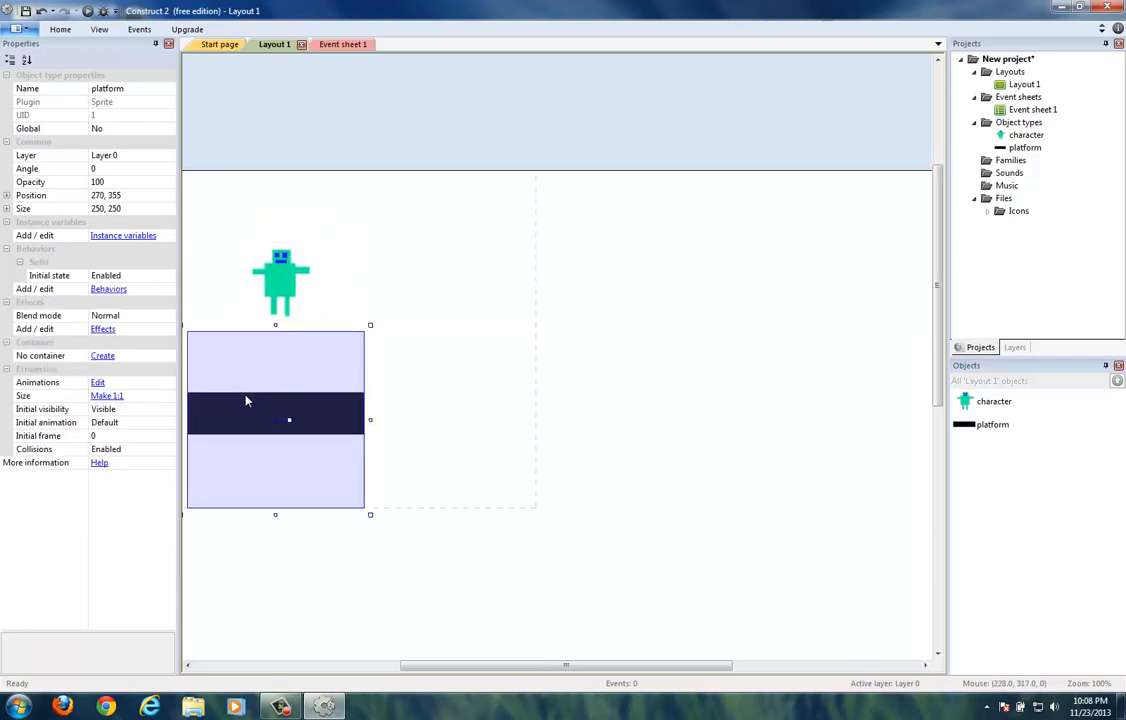
pyautogui.doubleClick(246, 397)
pyautogui.moveTo(474, 92); pyautogui.dragTo(516, 95)
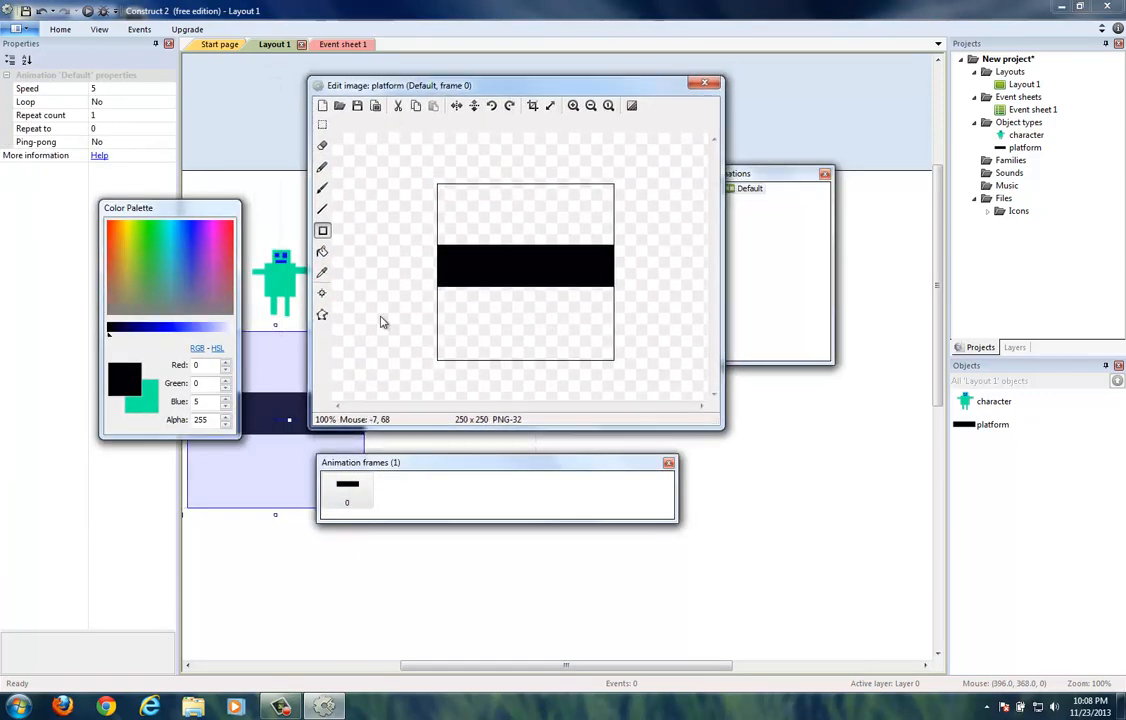
pyautogui.click(322, 316)
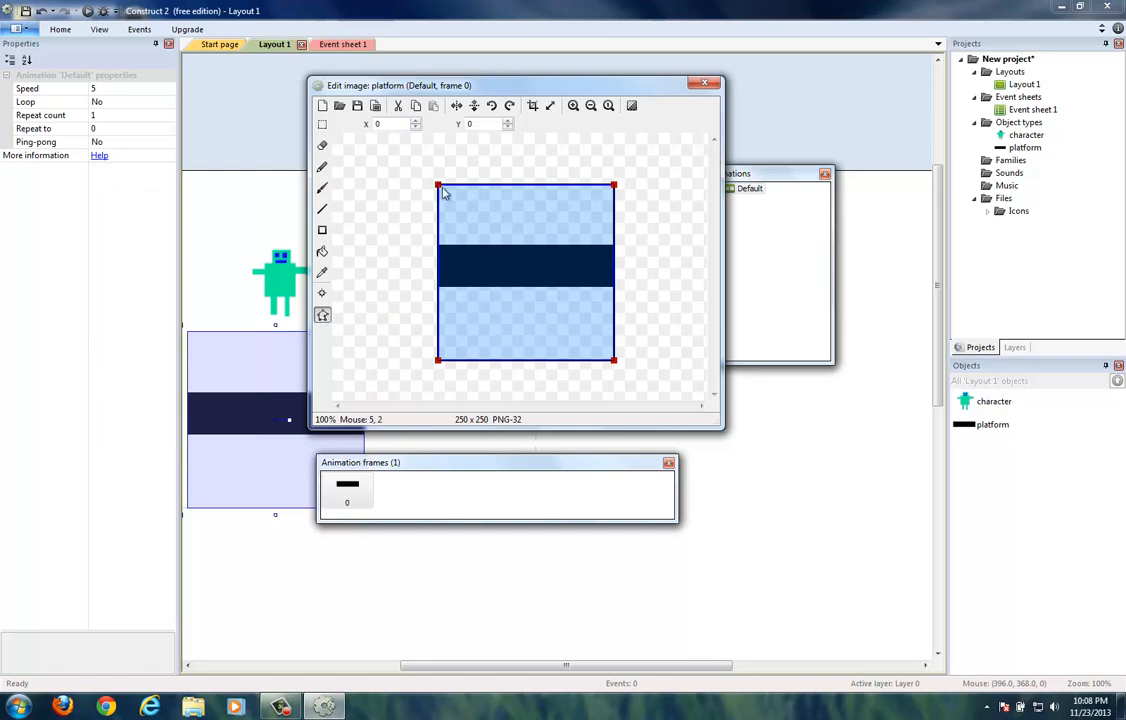
pyautogui.moveTo(439, 188); pyautogui.dragTo(416, 252)
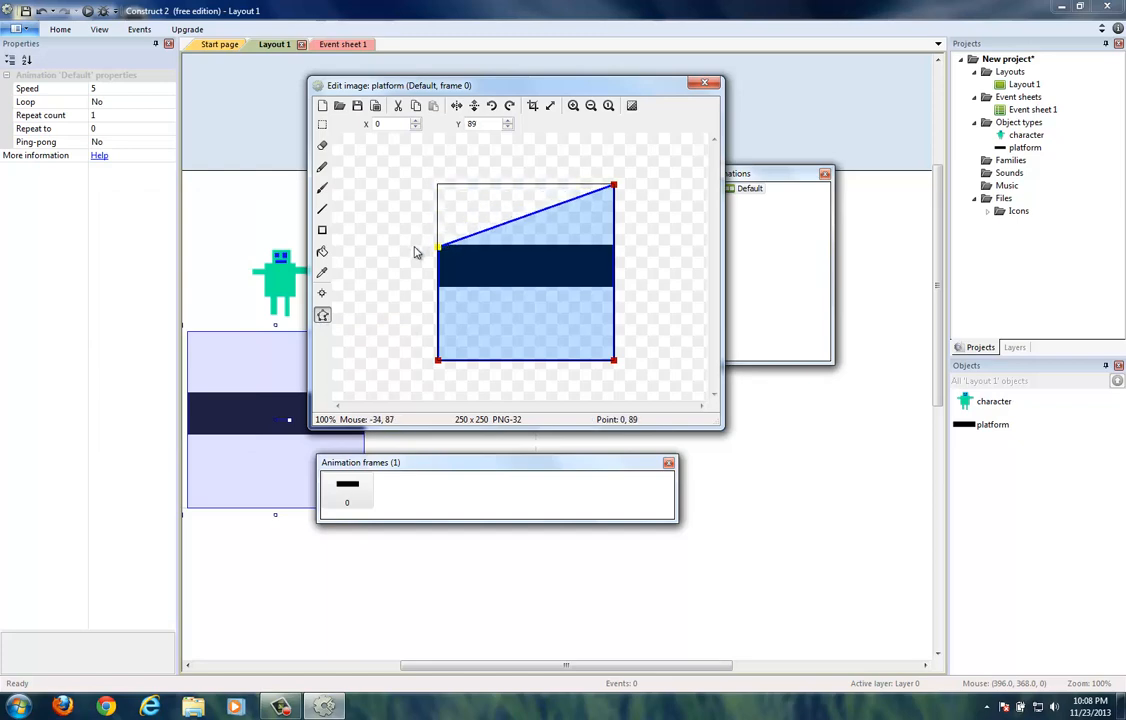
pyautogui.moveTo(614, 186); pyautogui.dragTo(612, 246)
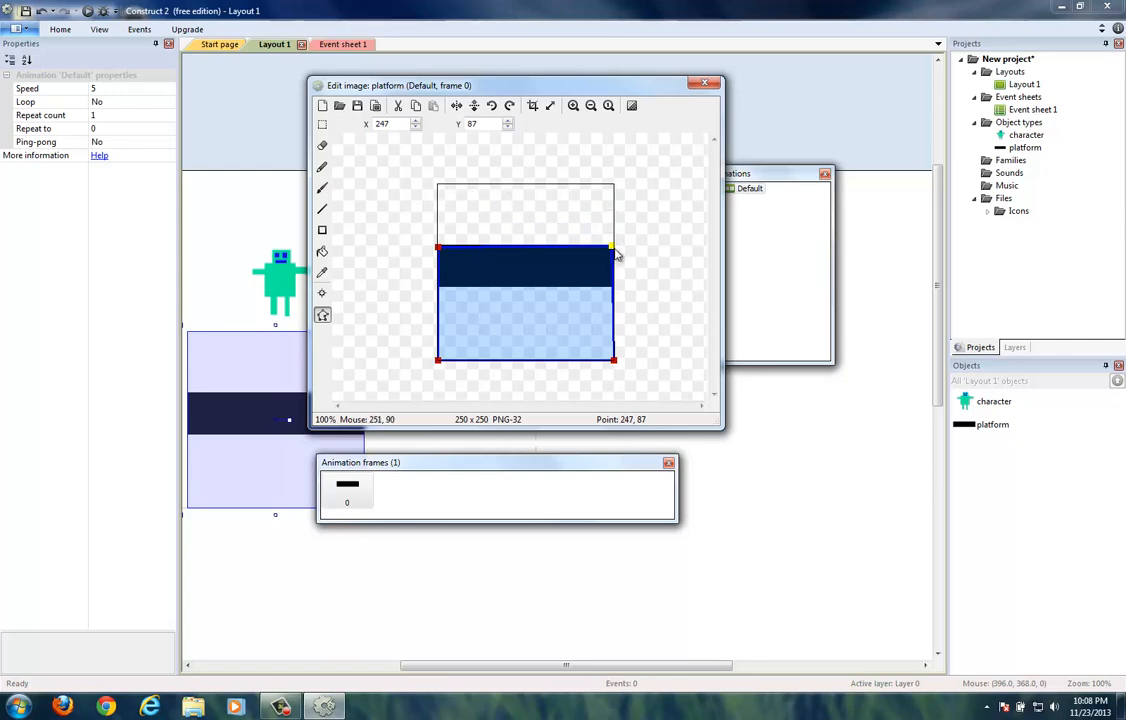
pyautogui.moveTo(613, 246)
pyautogui.mouseDown()
pyautogui.moveTo(591, 222)
pyautogui.moveTo(628, 251)
pyautogui.mouseUp()
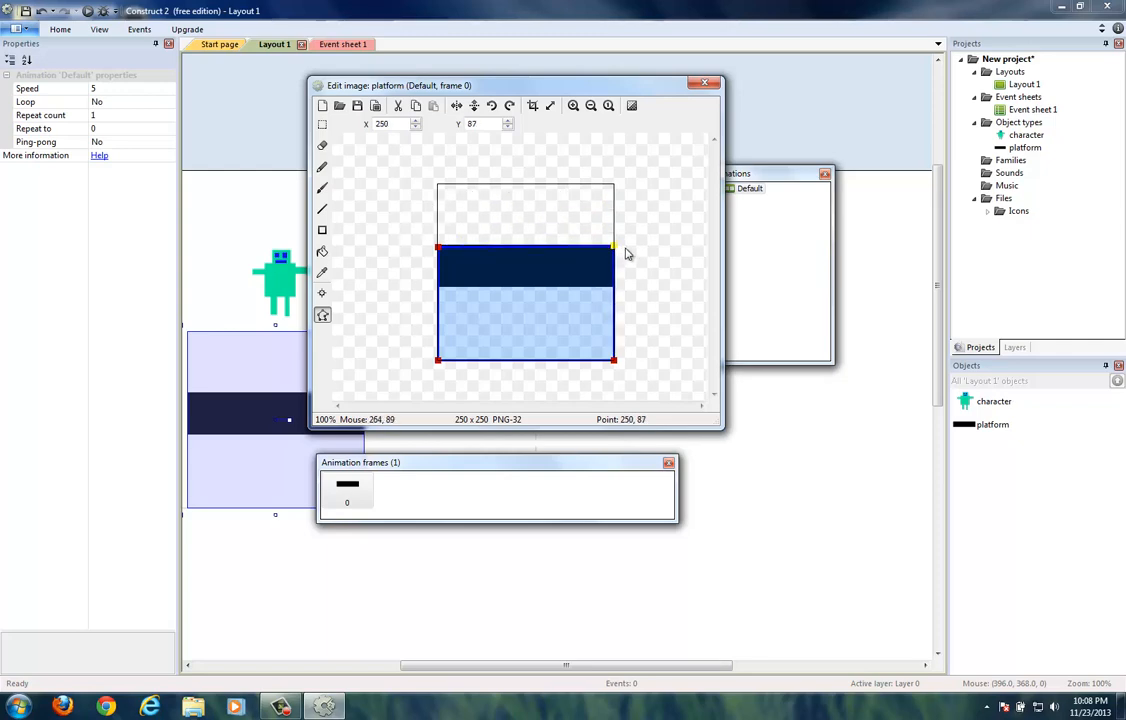
pyautogui.moveTo(616, 366); pyautogui.dragTo(643, 289)
pyautogui.moveTo(439, 358); pyautogui.dragTo(440, 288)
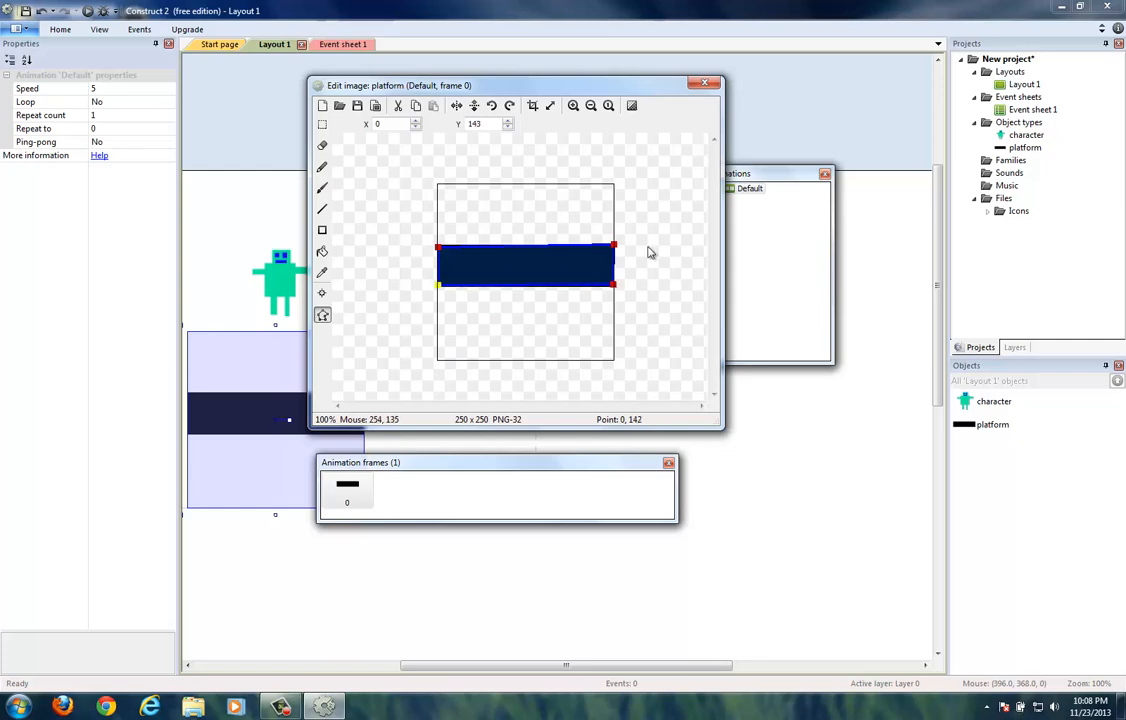
pyautogui.click(706, 83)
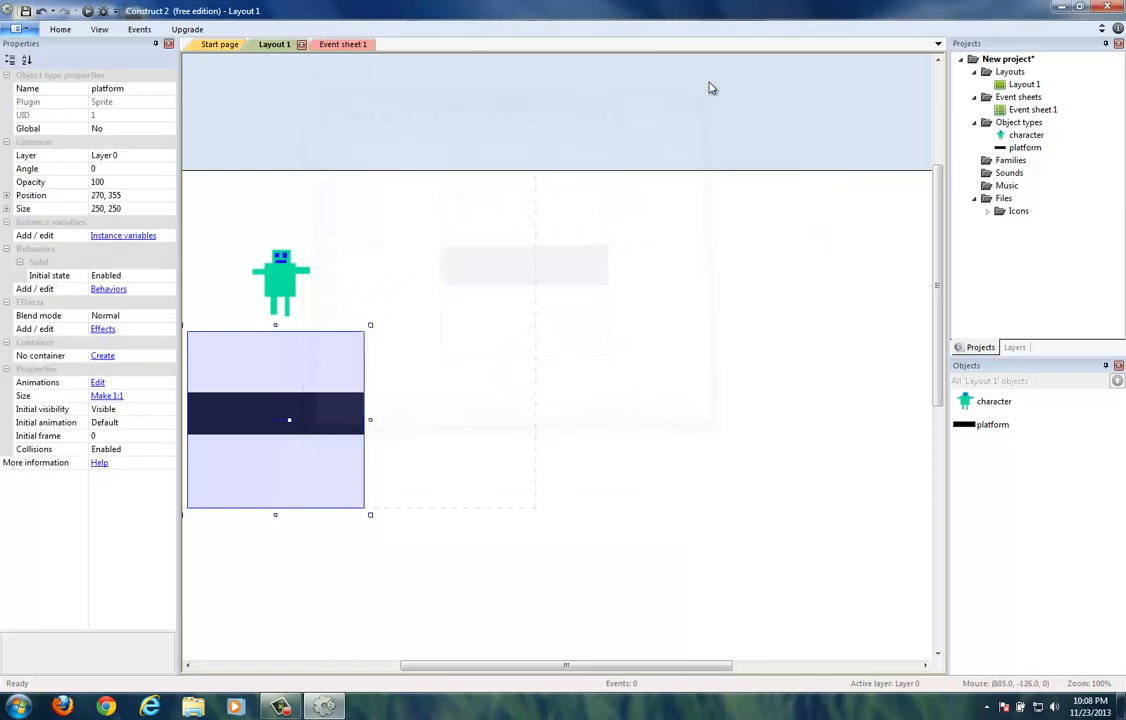
# Pull the lower corners of the character's collision polygon up to its feet, at about 68, 209 and 213, 209
pyautogui.click(284, 313)
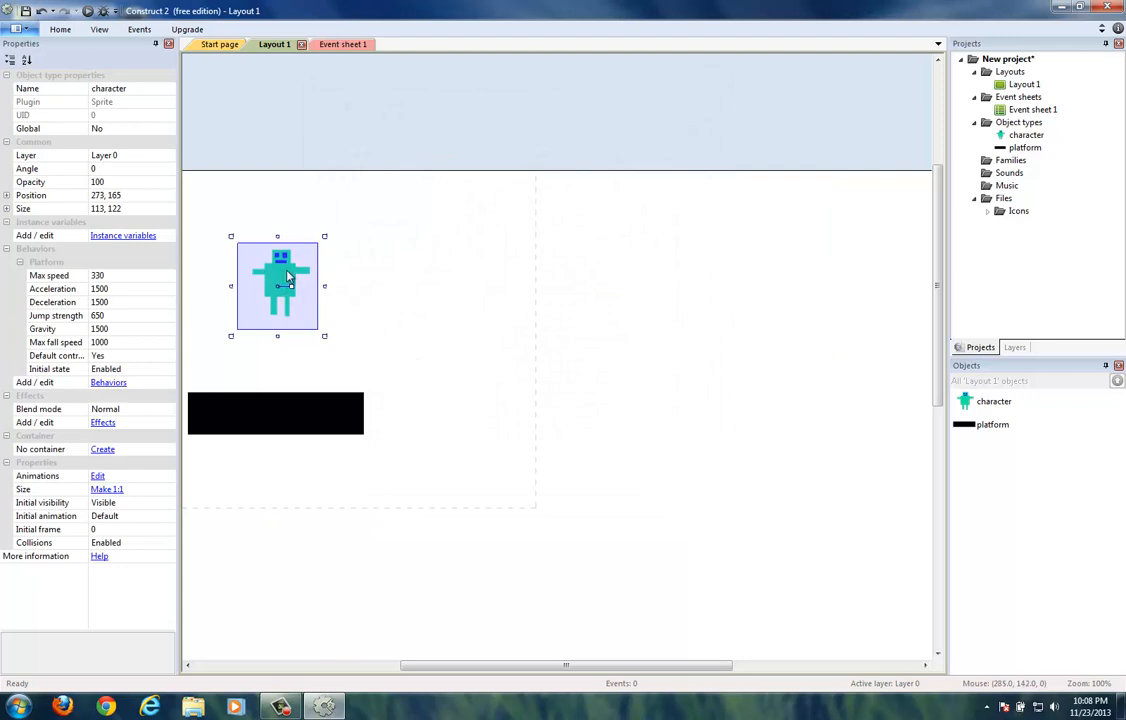
pyautogui.doubleClick(288, 275)
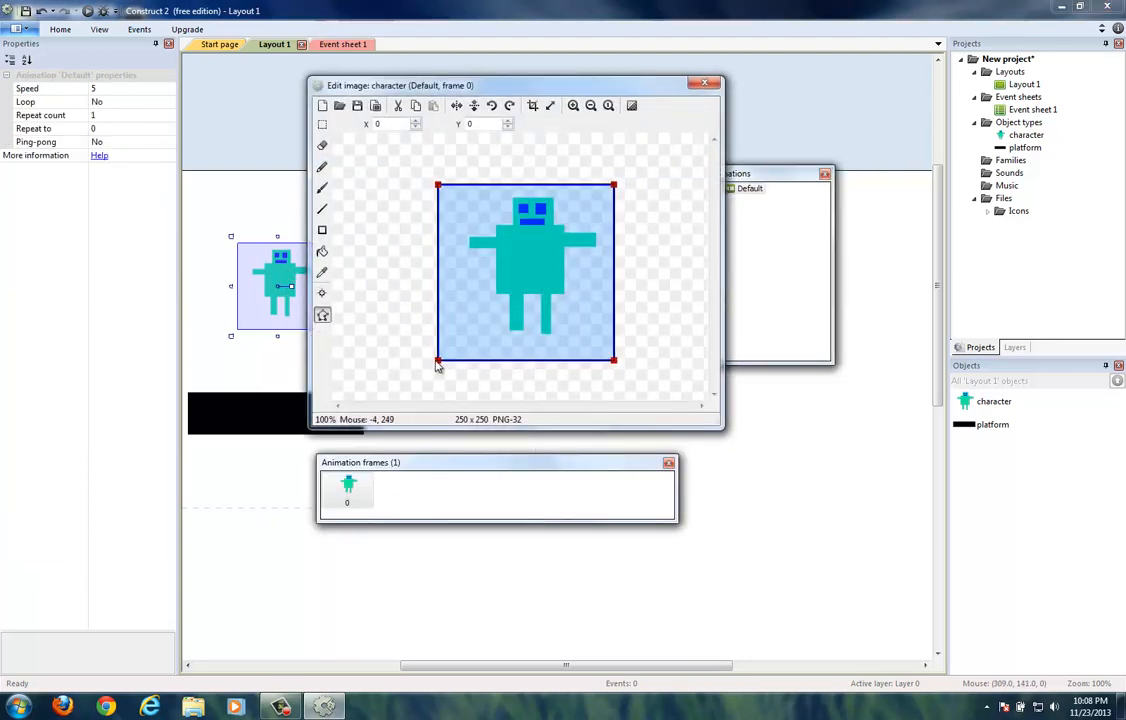
pyautogui.moveTo(437, 360); pyautogui.dragTo(489, 329)
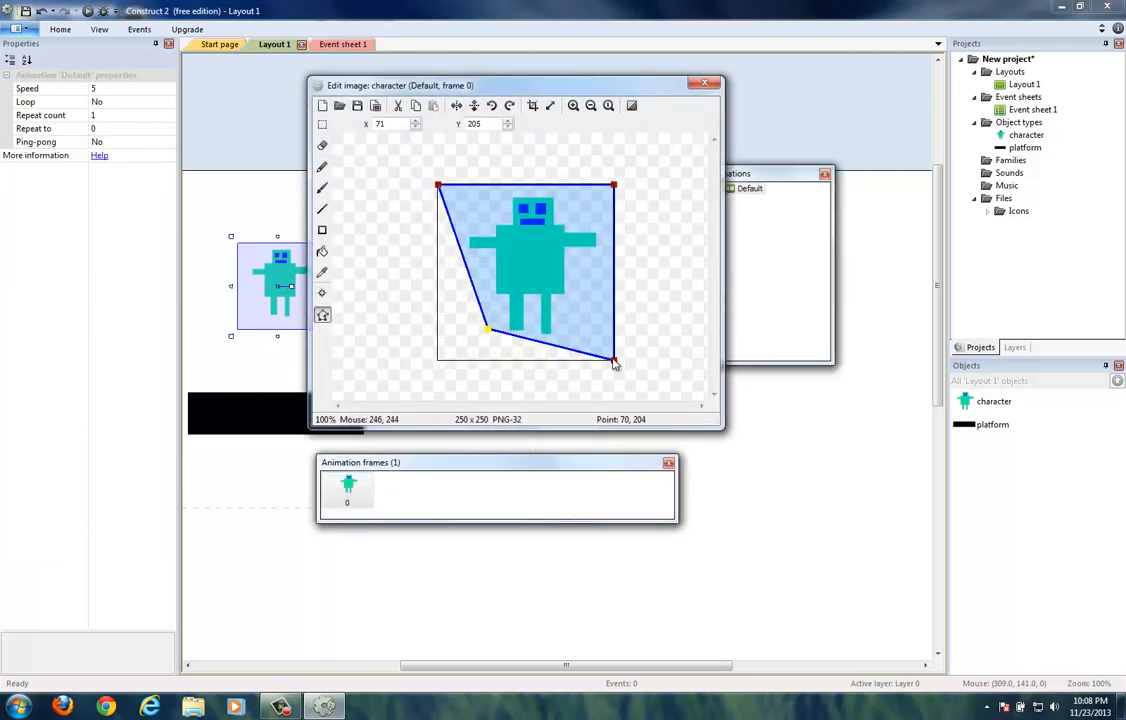
pyautogui.moveTo(612, 359); pyautogui.dragTo(595, 333)
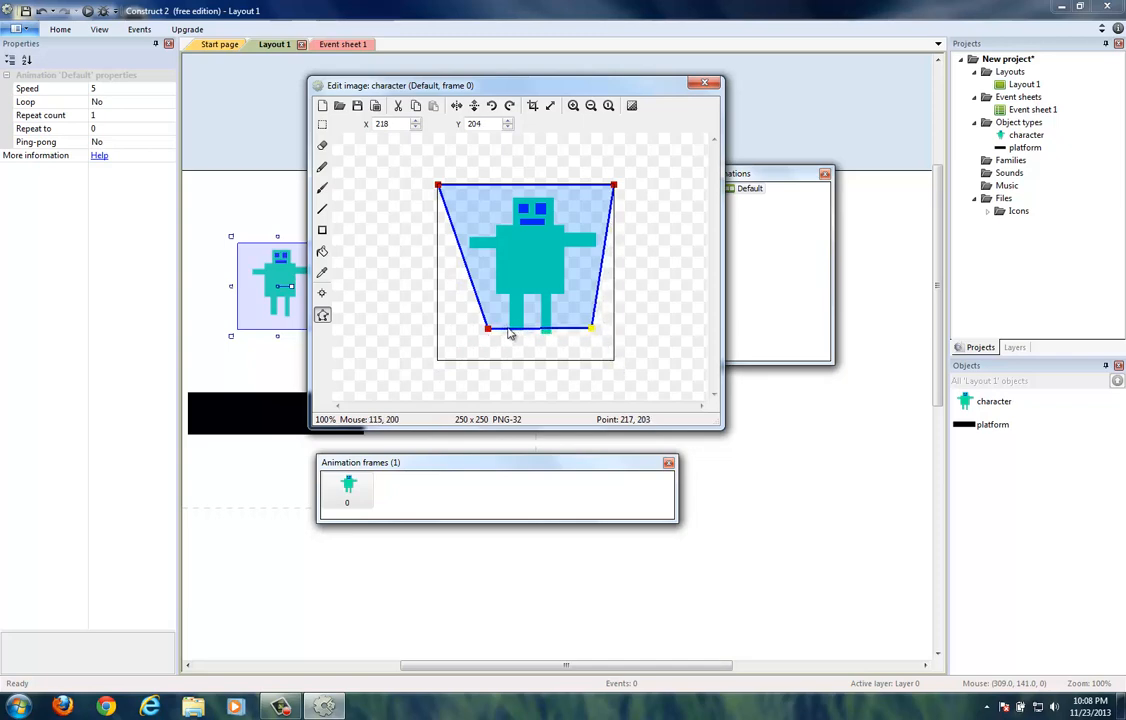
pyautogui.moveTo(487, 328); pyautogui.dragTo(485, 334)
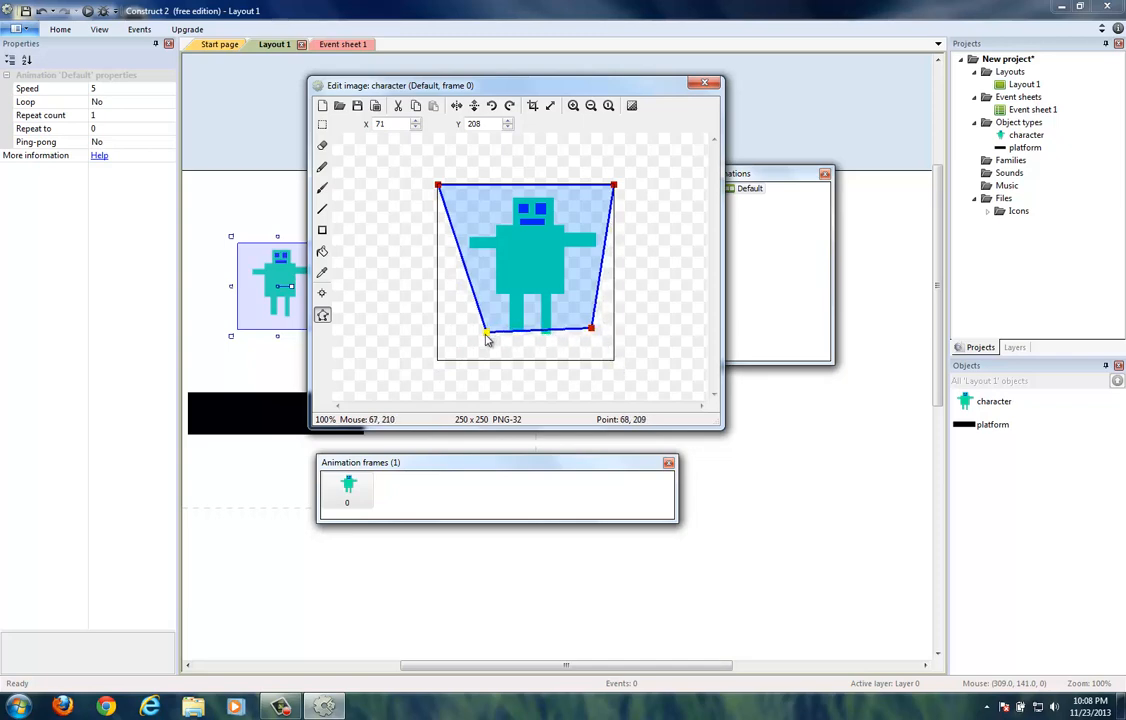
pyautogui.moveTo(591, 328); pyautogui.dragTo(588, 331)
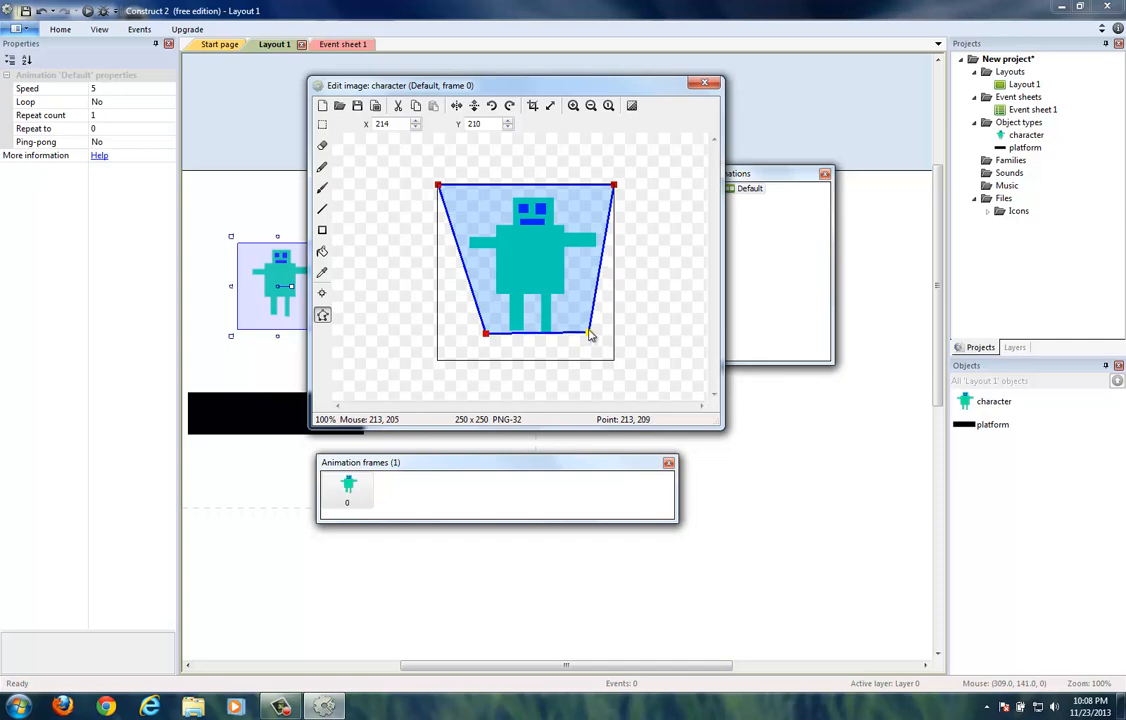
# Bring the upper corners of the character's collision polygon to head height, at about 36, 20 and 228, 16, and close the image editor
pyautogui.moveTo(613, 187); pyautogui.dragTo(600, 187)
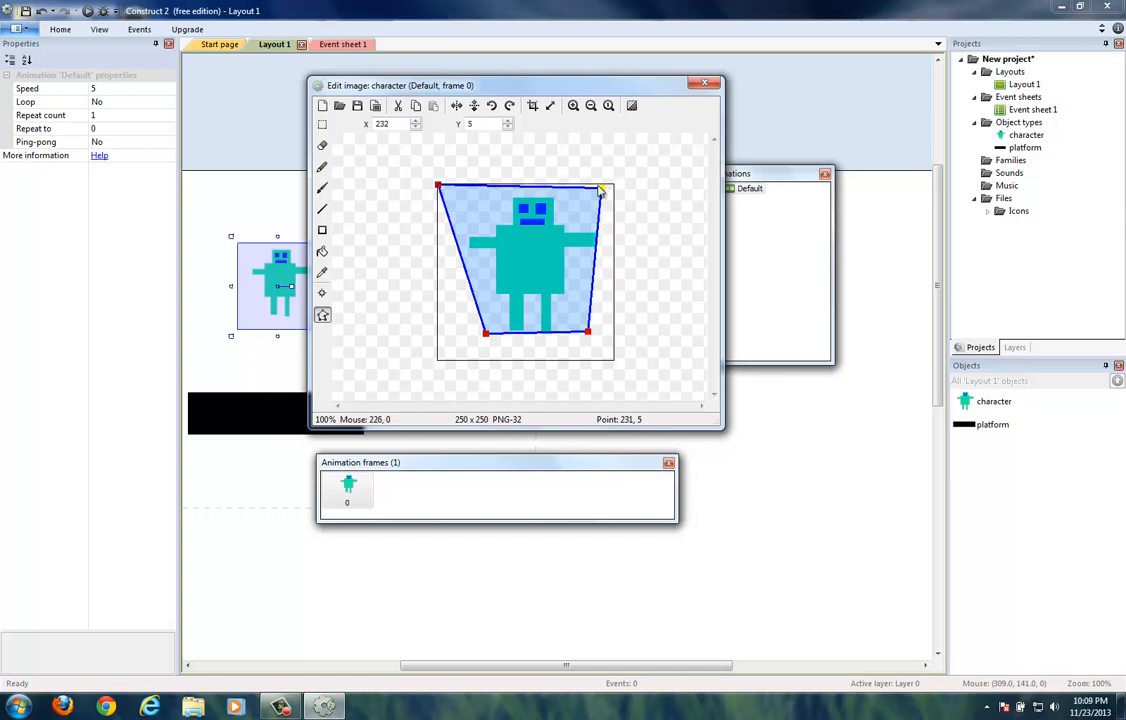
pyautogui.click(439, 186)
pyautogui.moveTo(439, 187); pyautogui.dragTo(461, 188)
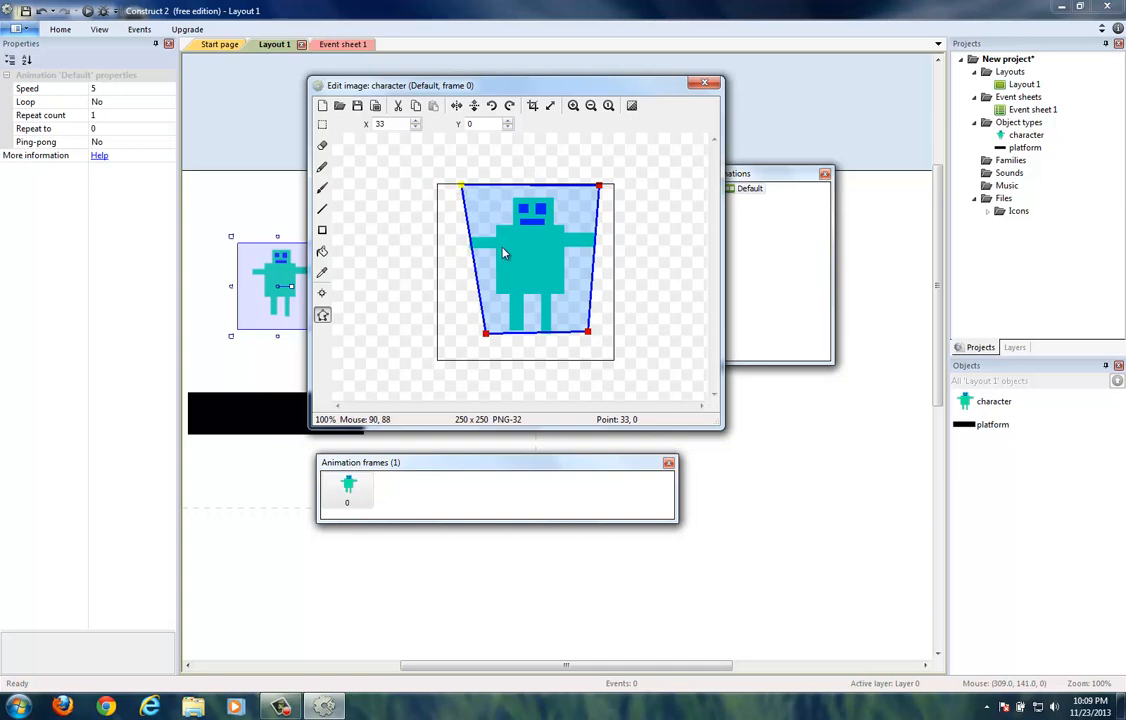
pyautogui.moveTo(462, 188); pyautogui.dragTo(465, 208)
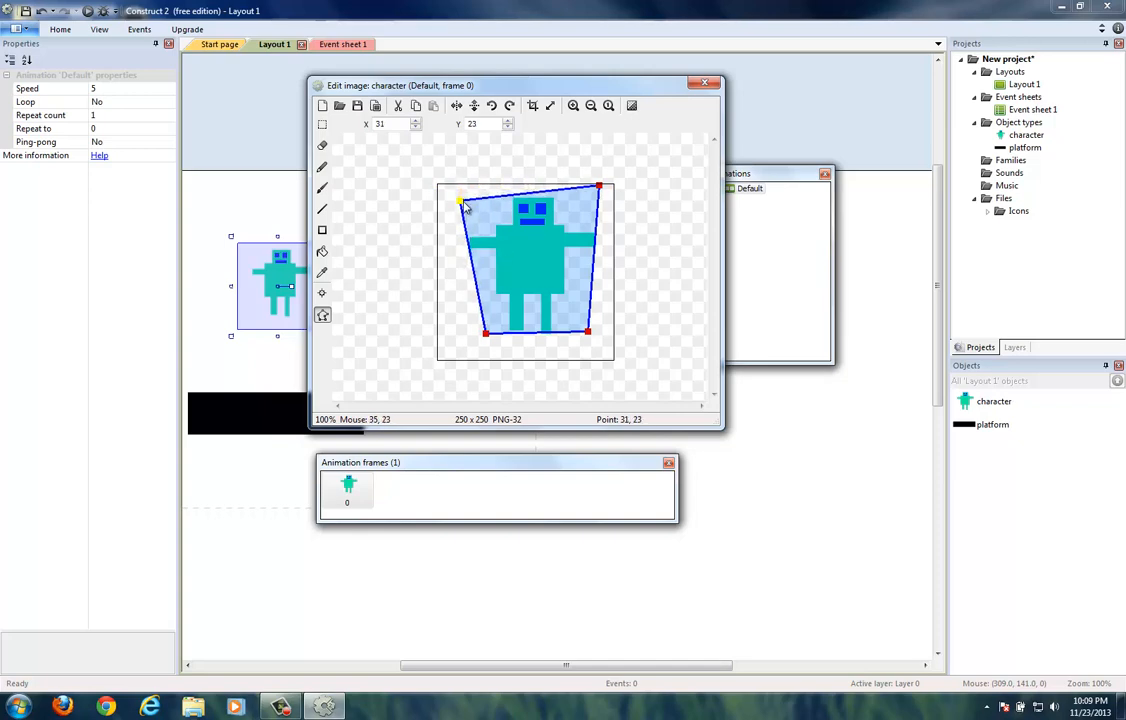
pyautogui.moveTo(599, 187); pyautogui.dragTo(602, 203)
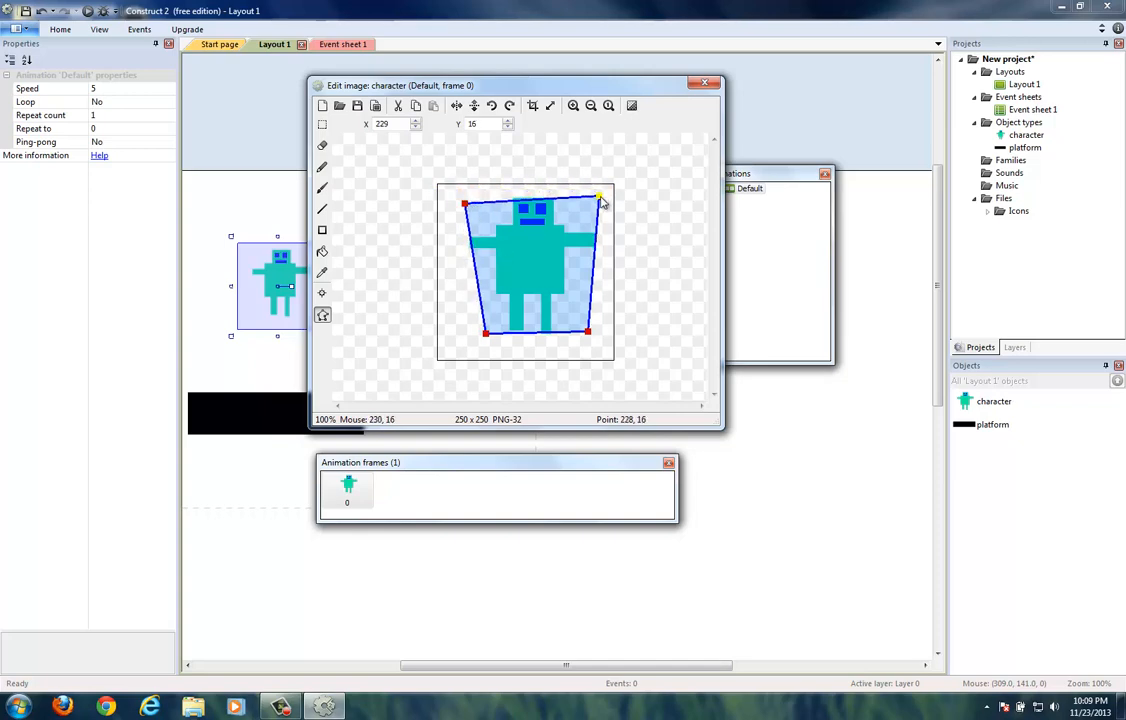
pyautogui.moveTo(465, 203); pyautogui.dragTo(461, 199)
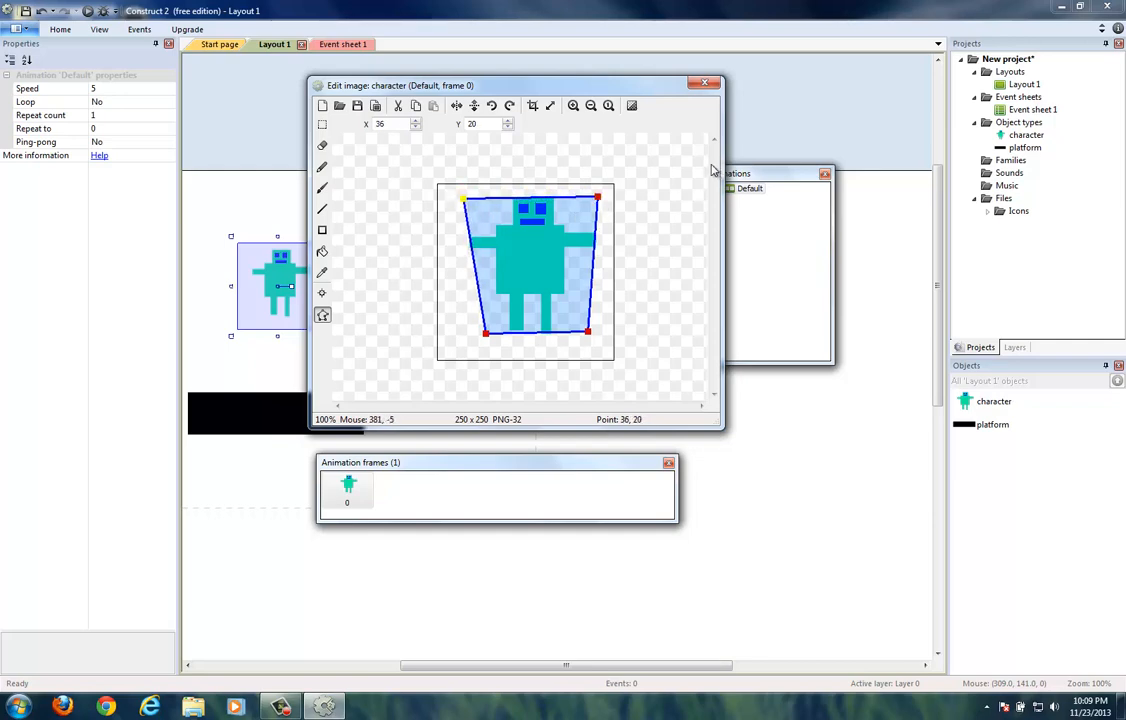
pyautogui.click(705, 84)
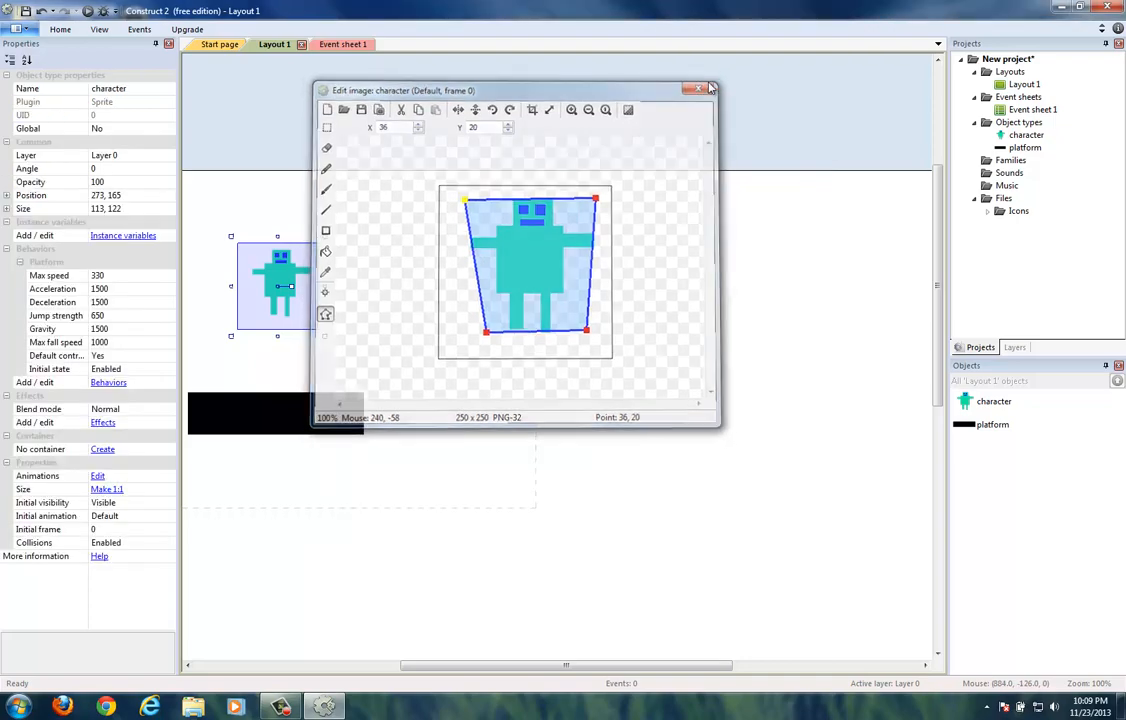
# Preview the layout and test the new collision shapes by walking both ways, jumping and stepping off the platform's edge
pyautogui.moveTo(493, 666); pyautogui.dragTo(420, 666)
pyautogui.click(88, 11)
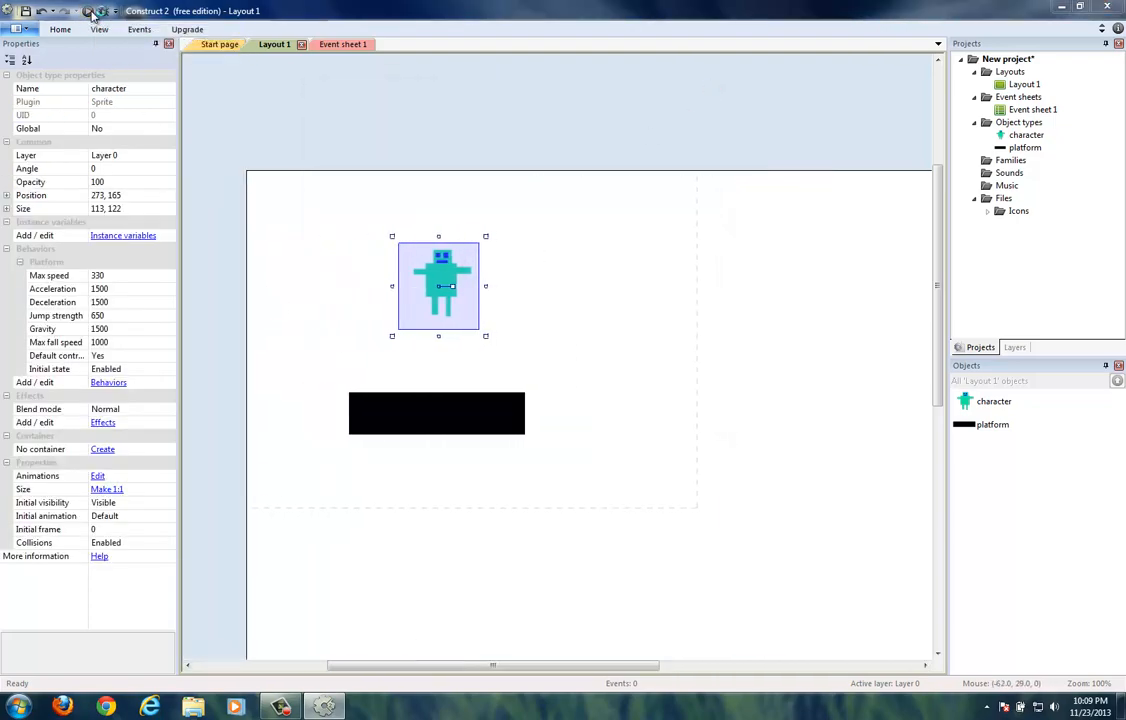
pyautogui.press('Left')
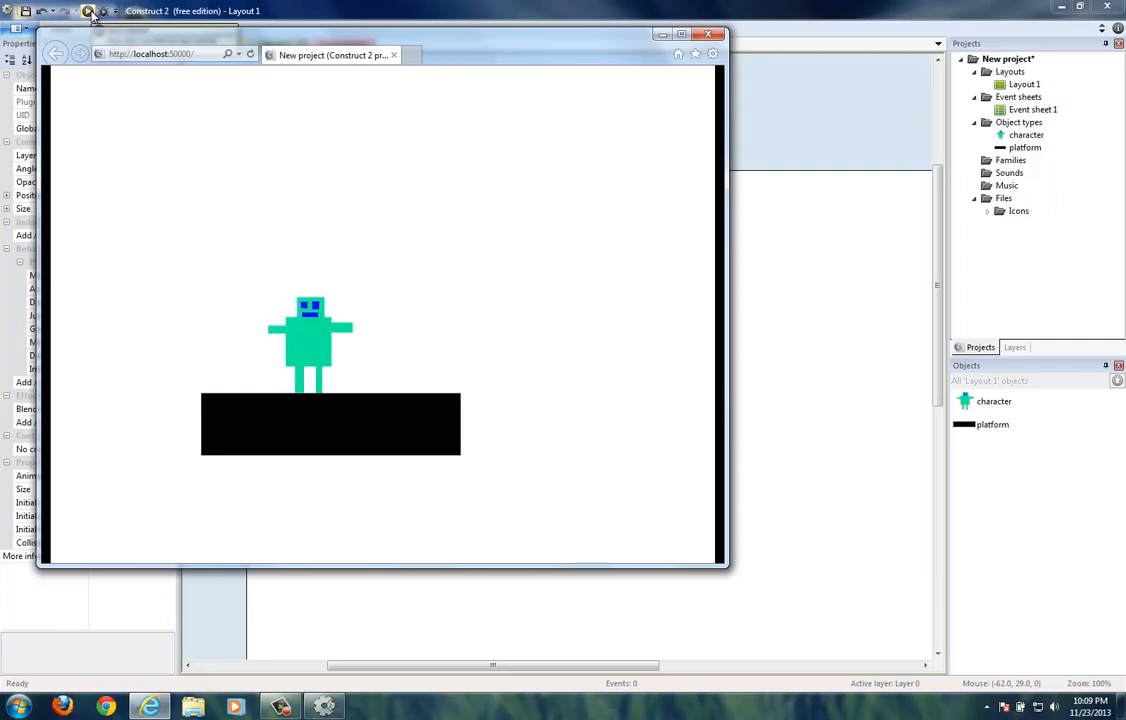
pyautogui.press('Right')
pyautogui.press('Up')
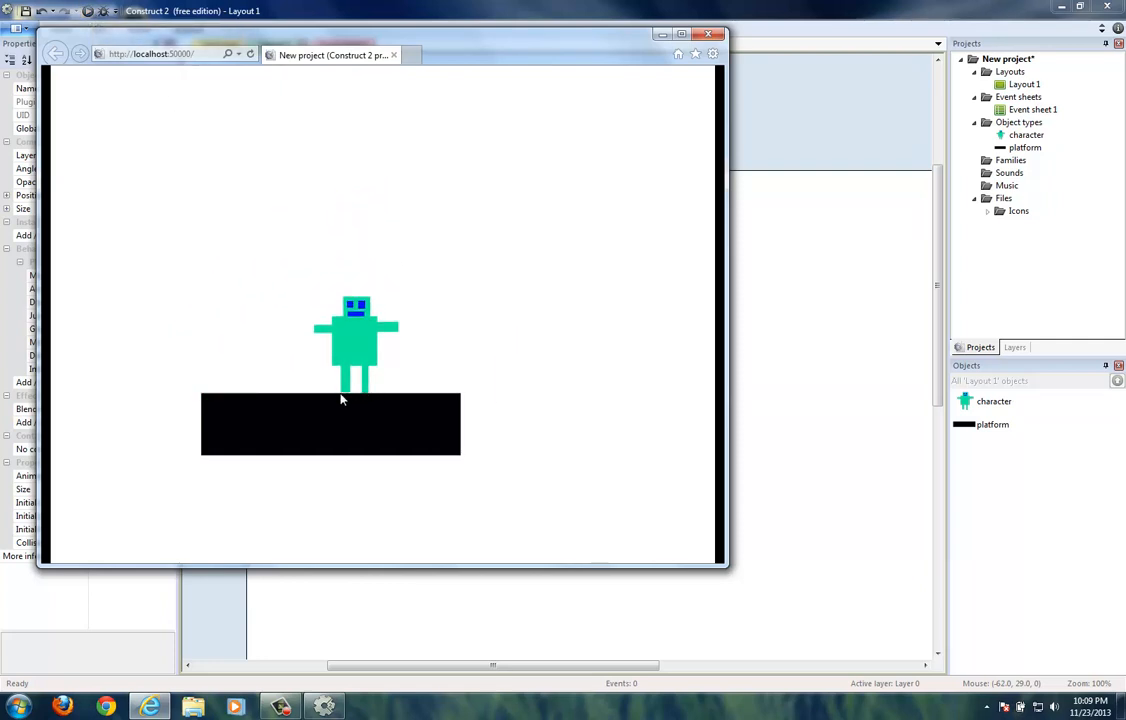
pyautogui.press('Right')
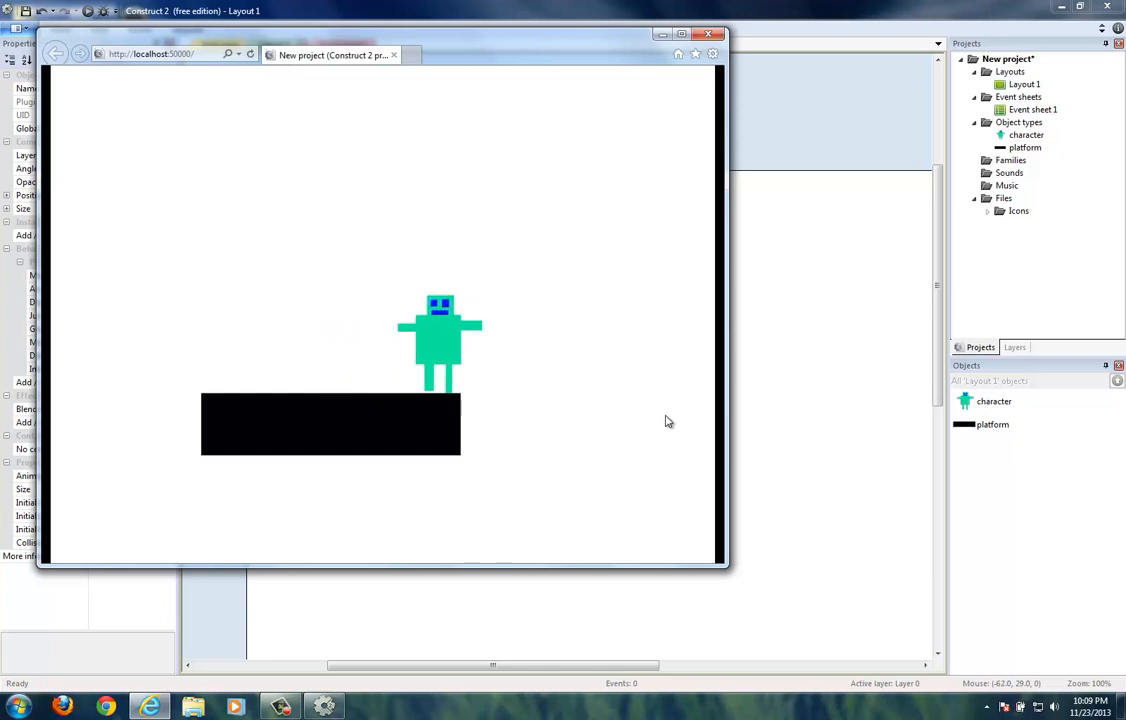
pyautogui.press('Left')
pyautogui.press('Right')
pyautogui.press('Right')
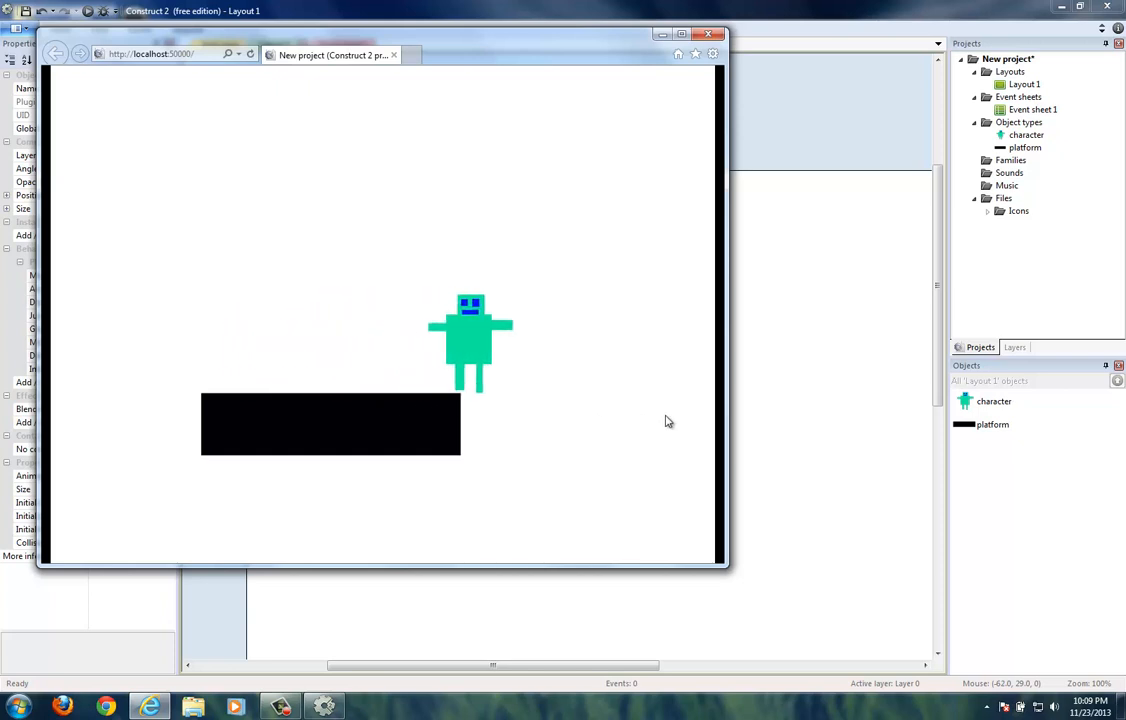
pyautogui.press('Up')
pyautogui.press('Left')
pyautogui.press('Right')
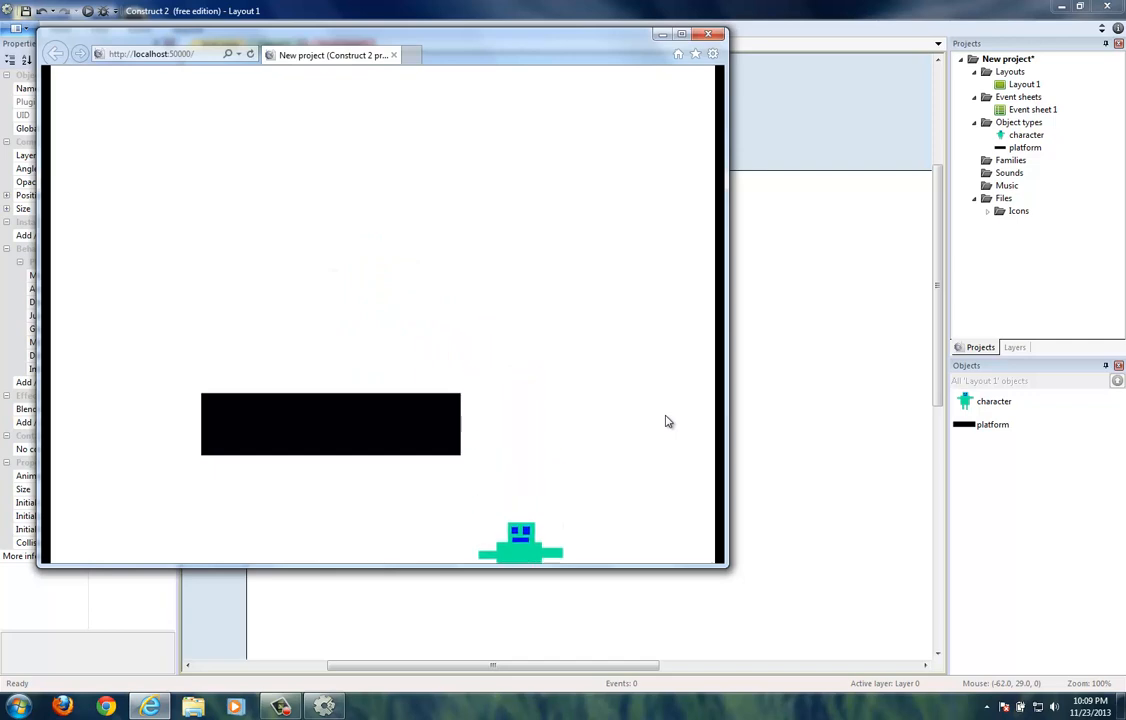
# Reload the preview, test jumping and moving on the platform again, then close it and deselect everything in the layout
pyautogui.click(200, 52)
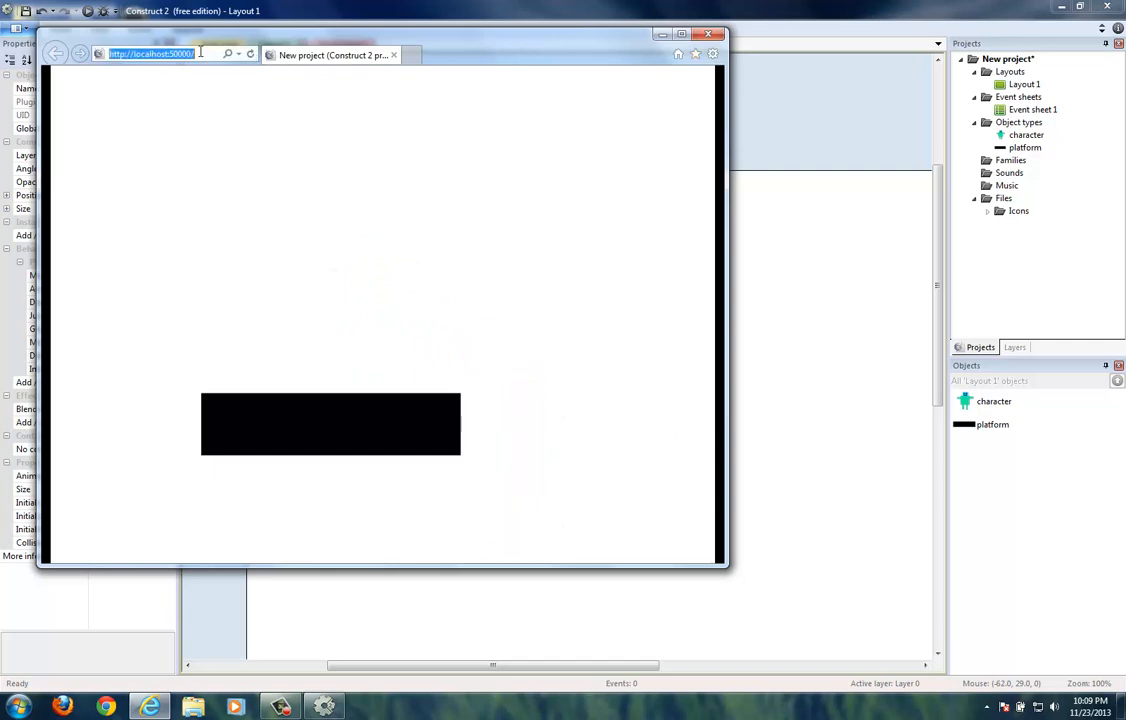
pyautogui.press('Return')
pyautogui.press('Up')
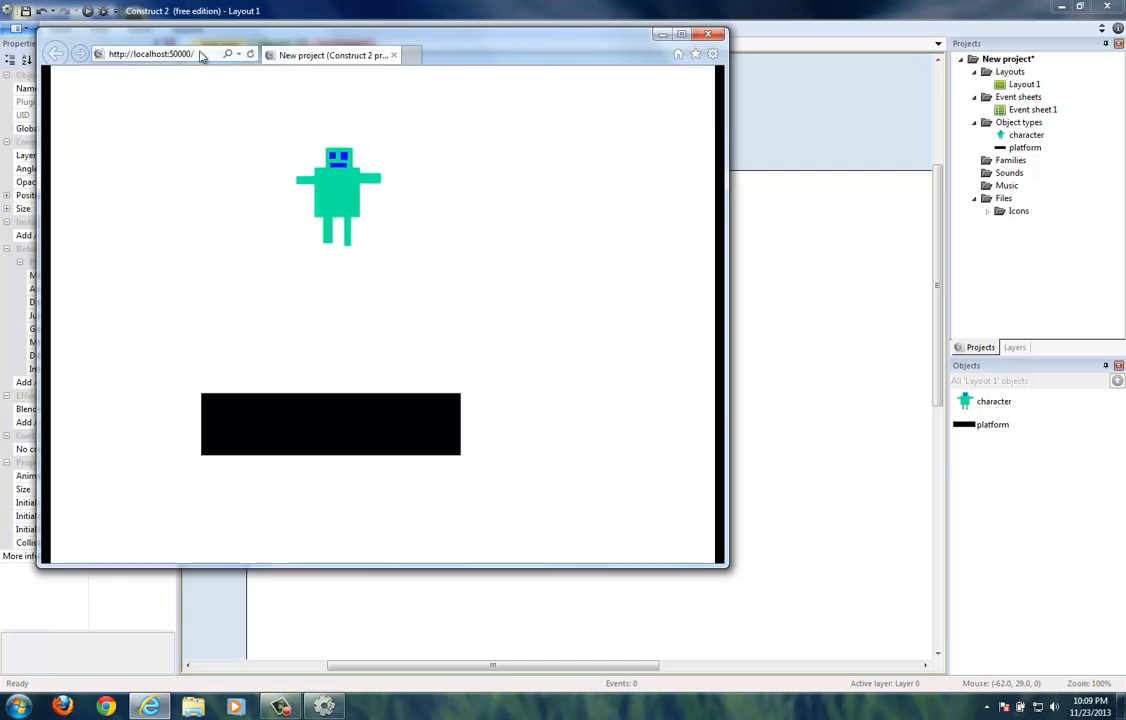
pyautogui.press('Right')
pyautogui.press('Left')
pyautogui.press('Up')
pyautogui.press('Right')
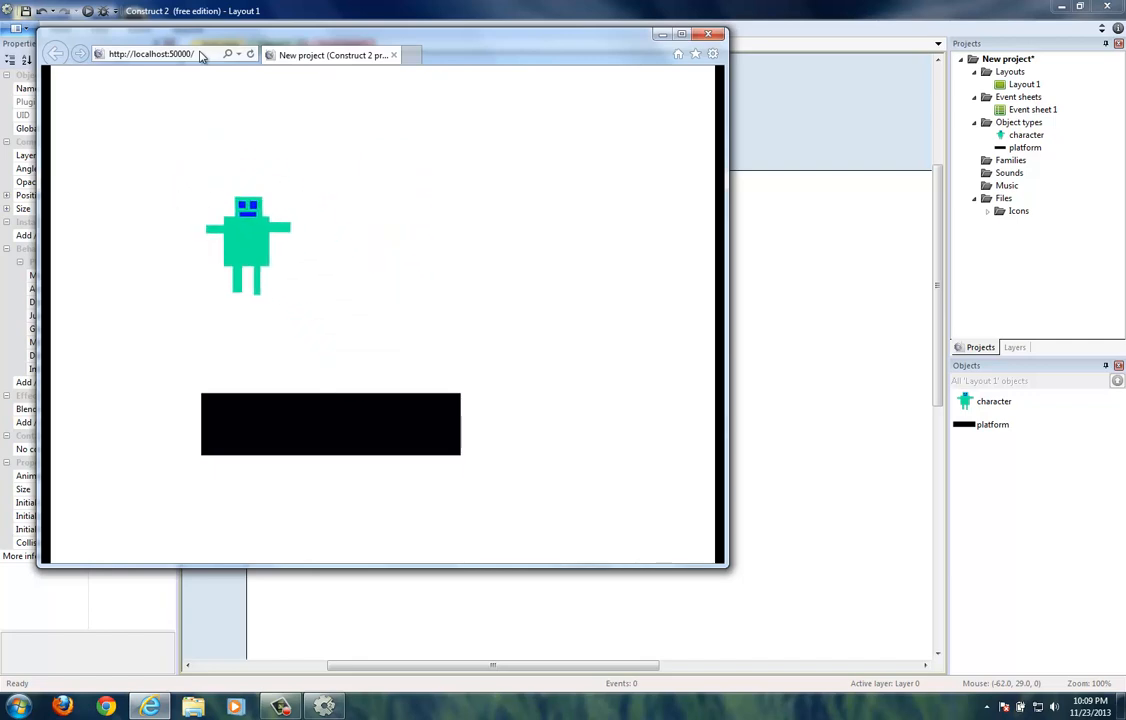
pyautogui.press('Up')
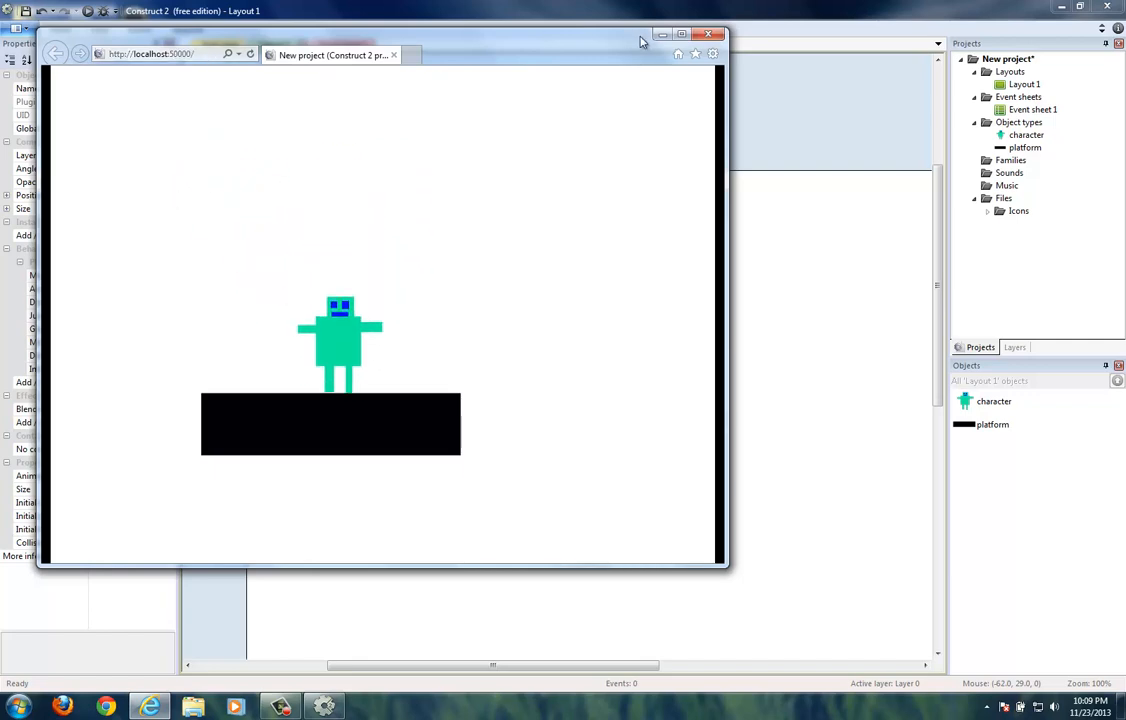
pyautogui.click(709, 36)
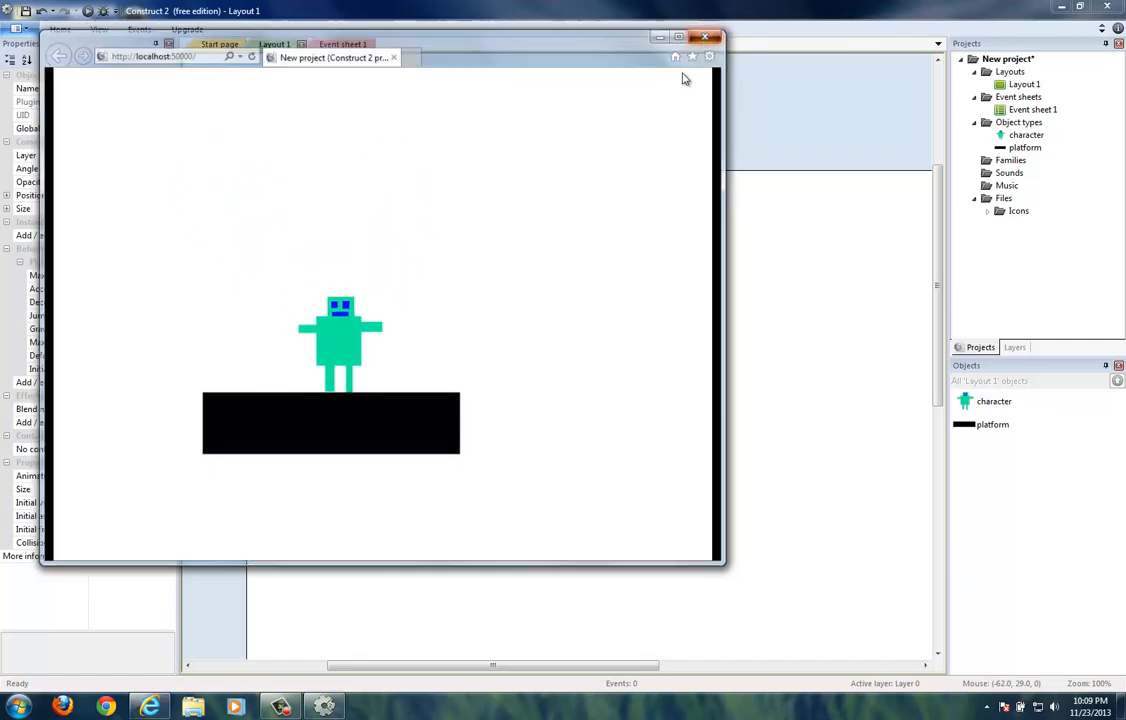
pyautogui.click(547, 260)
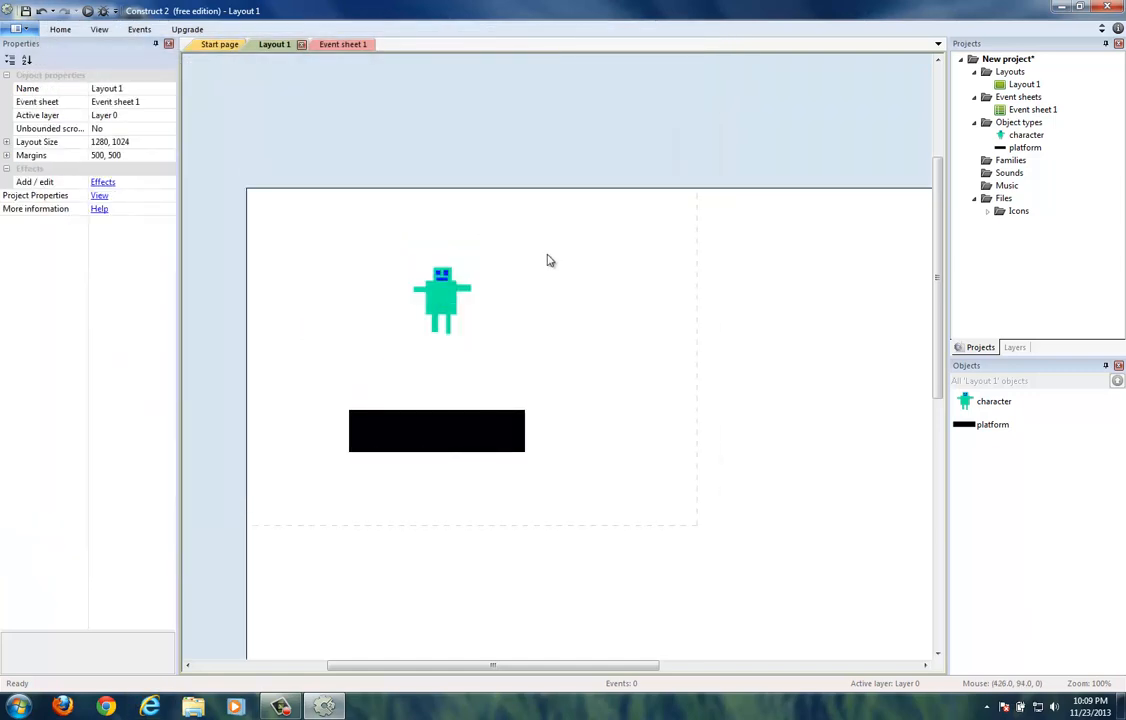